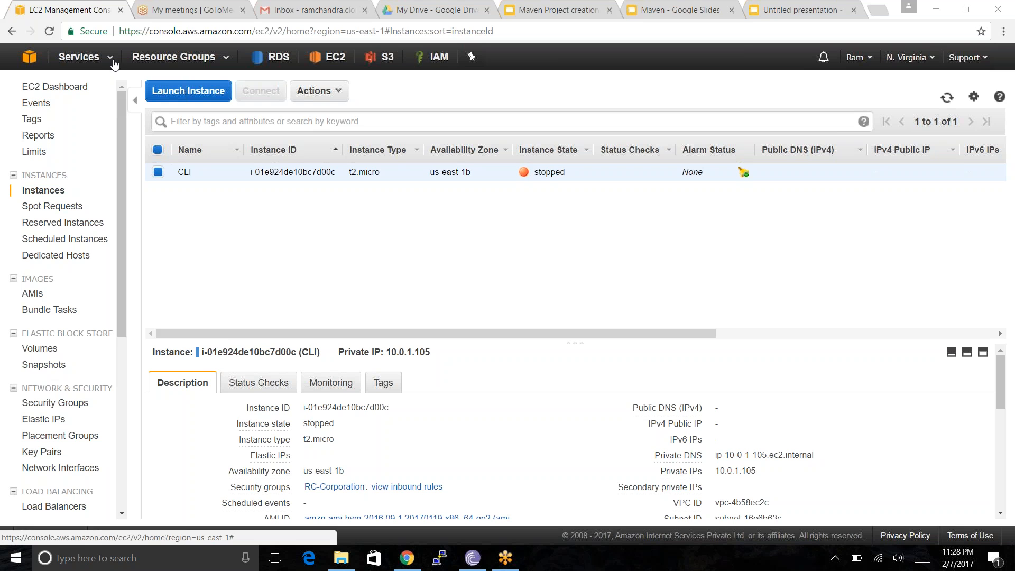
# Step: Find the EC2 service by searching for ec2 and show the list of instances
pyautogui.click(111, 58)
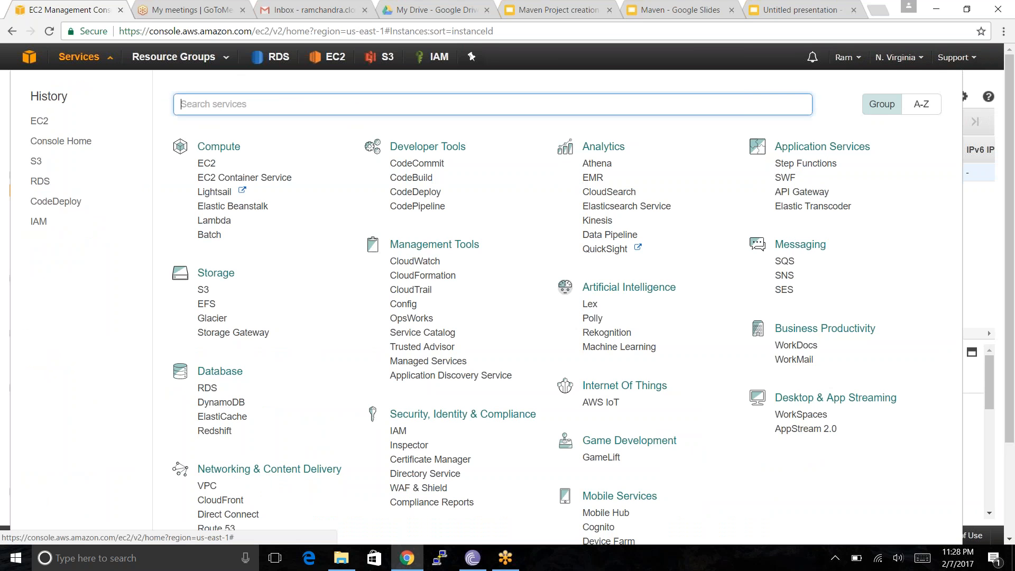
pyautogui.write('ec2')
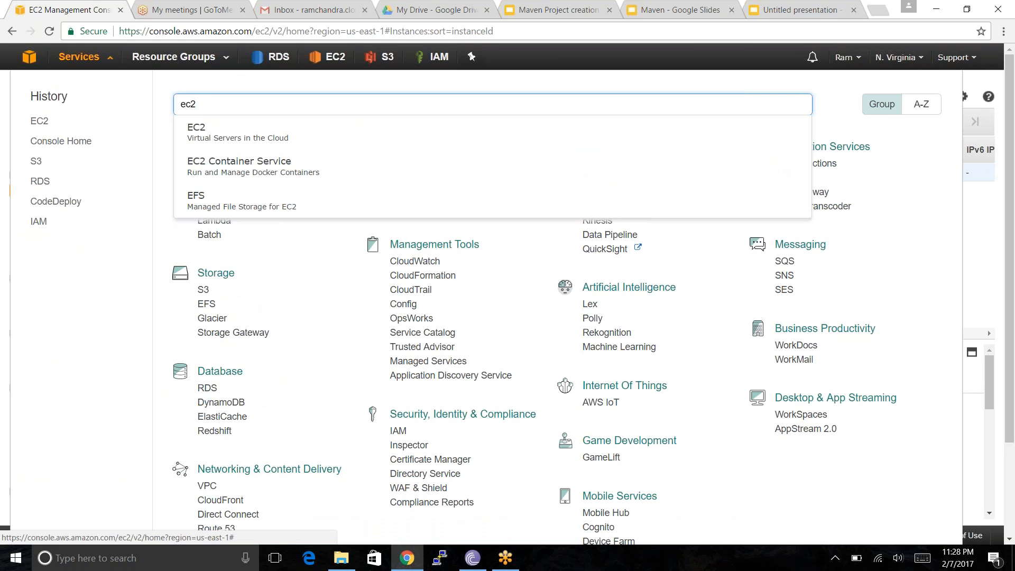
pyautogui.click(216, 131)
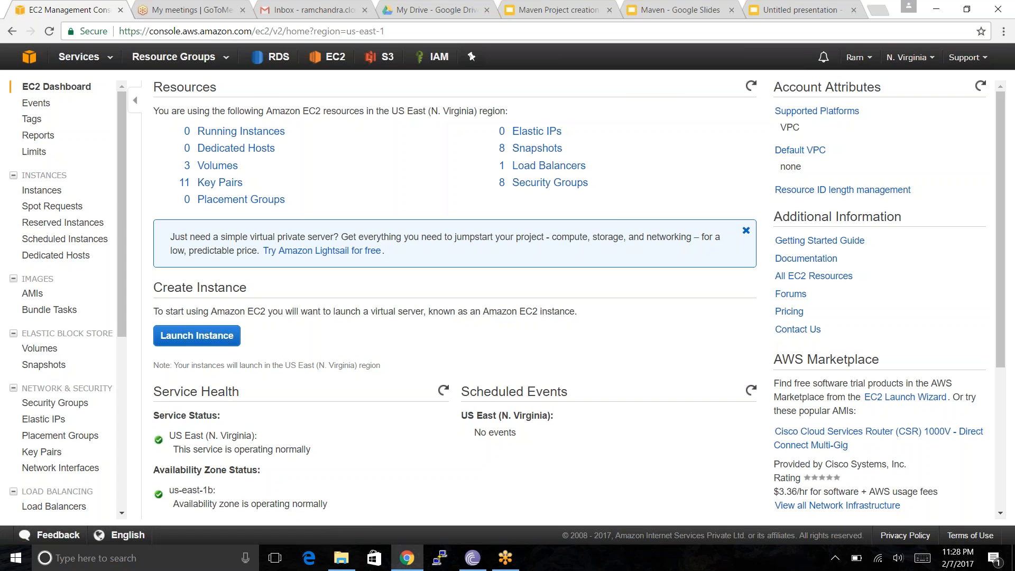
pyautogui.click(240, 131)
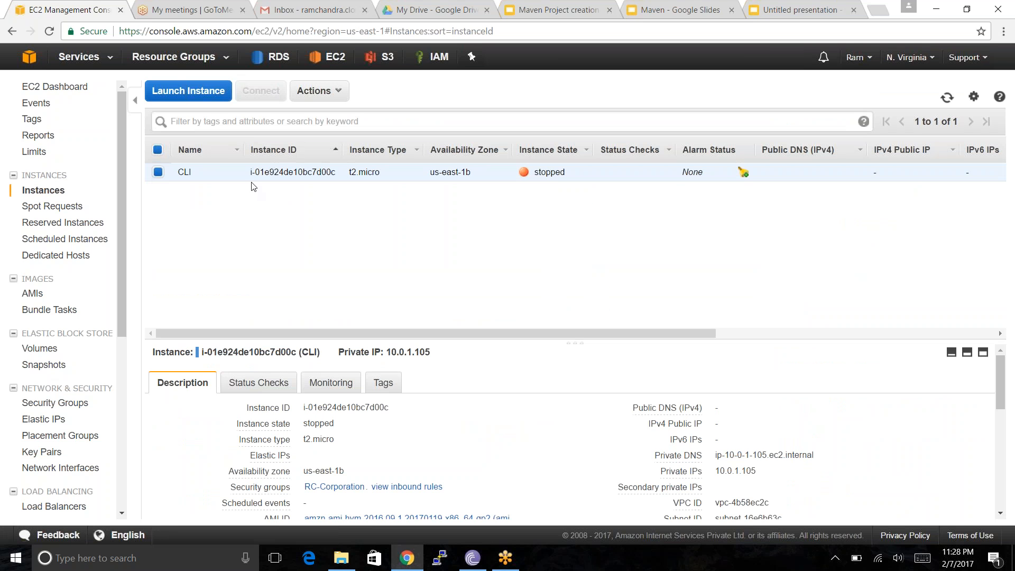
# Step: Start launching a new instance based on the Amazon Linux AMI 2016.09.1 (HVM) image
pyautogui.click(198, 101)
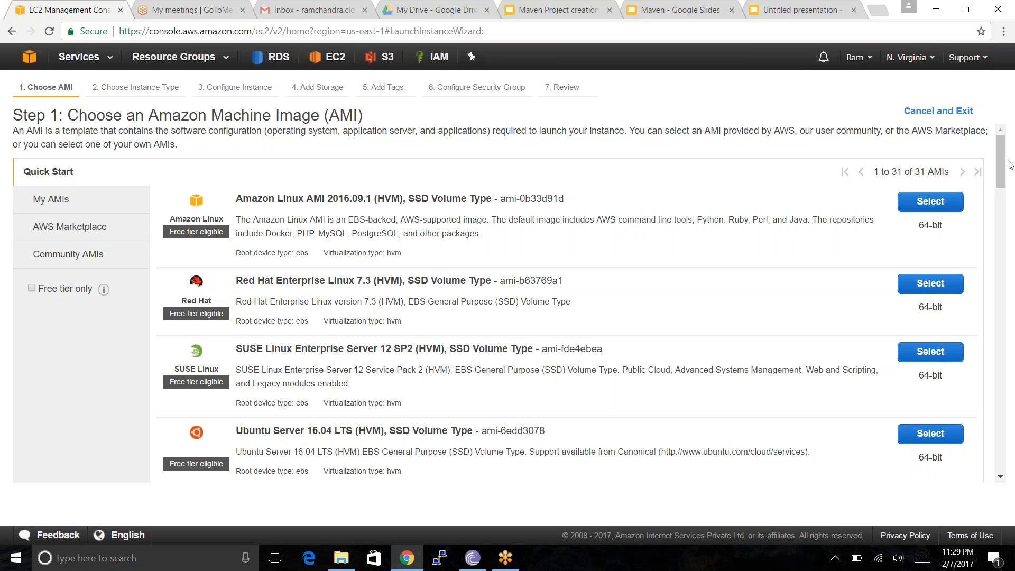
pyautogui.moveTo(1004, 160)
pyautogui.mouseDown()
pyautogui.moveTo(1001, 188)
pyautogui.moveTo(1000, 158)
pyautogui.mouseUp()
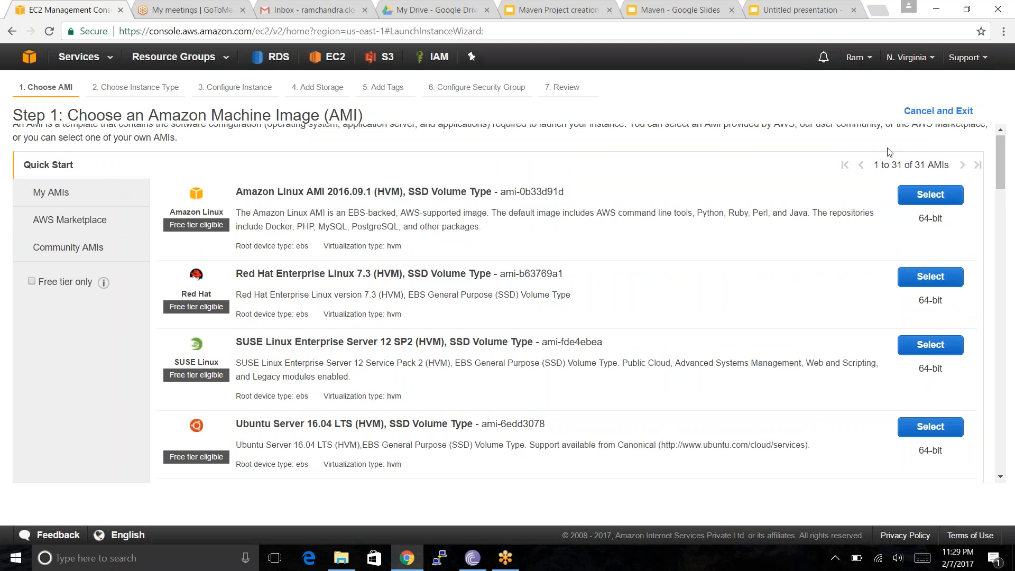
pyautogui.click(928, 200)
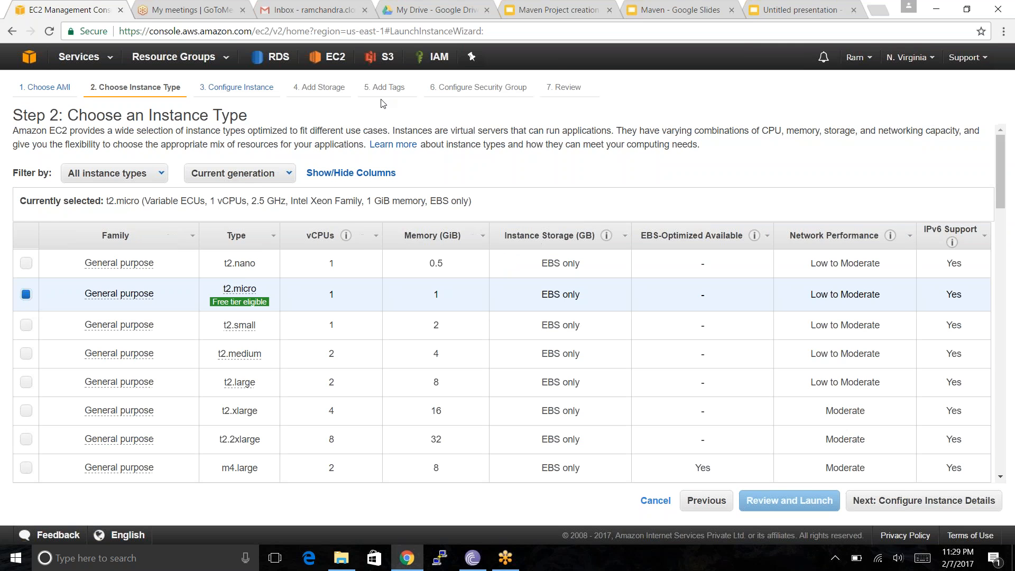
# Step: Keep the free-tier t2.micro instance type and continue to the instance details
pyautogui.moveTo(1002, 143); pyautogui.dragTo(1002, 153)
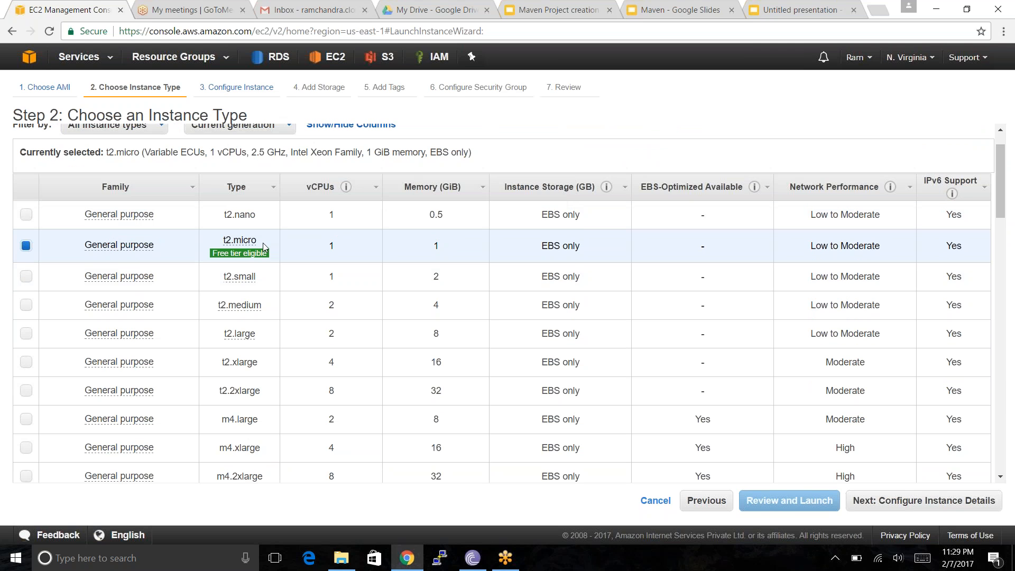
pyautogui.moveTo(259, 259)
pyautogui.moveTo(231, 243)
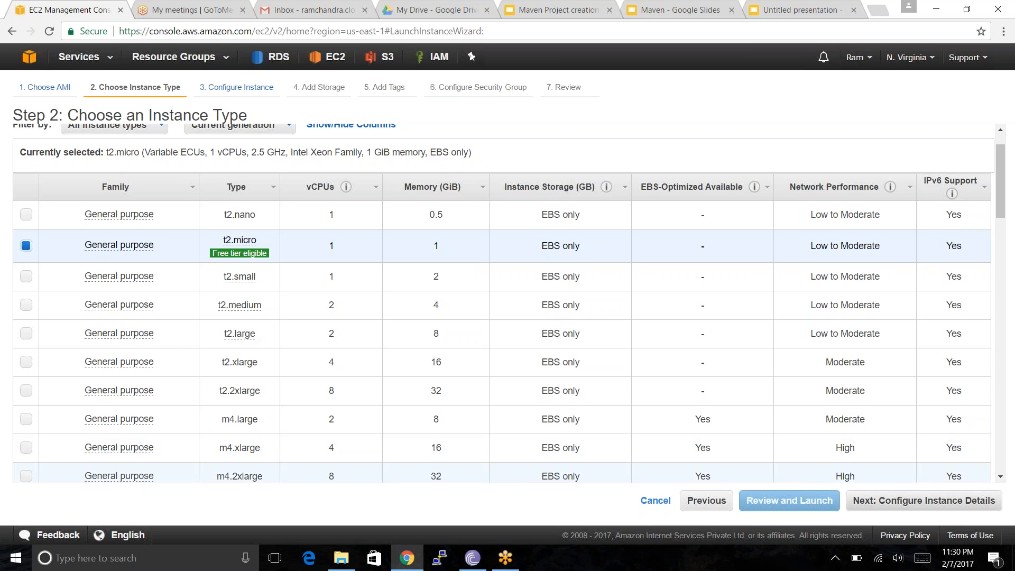
pyautogui.click(930, 506)
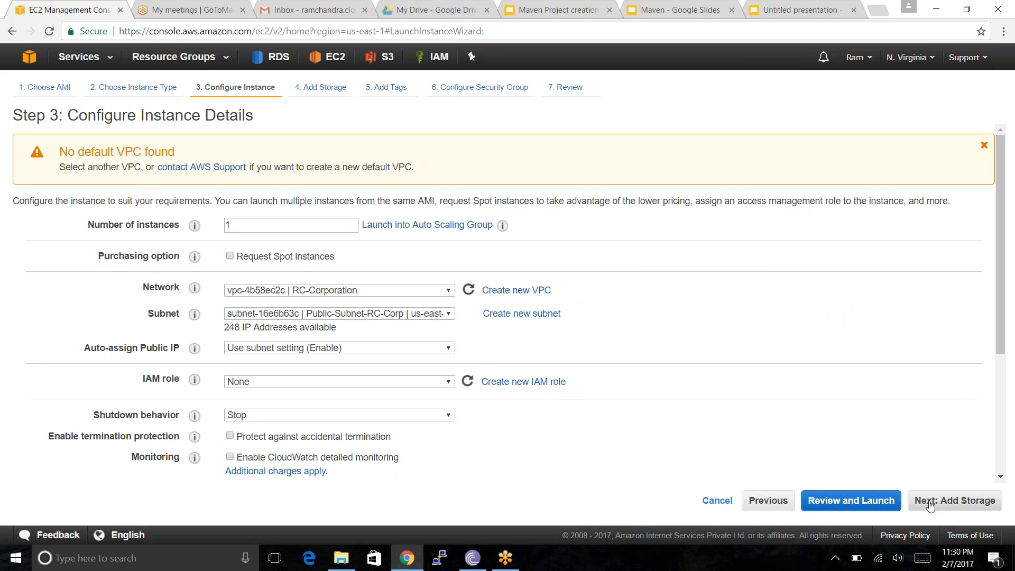
# Step: Review the number of instances and the network options, keeping one instance in the RC-Corporation VPC
pyautogui.doubleClick(280, 224)
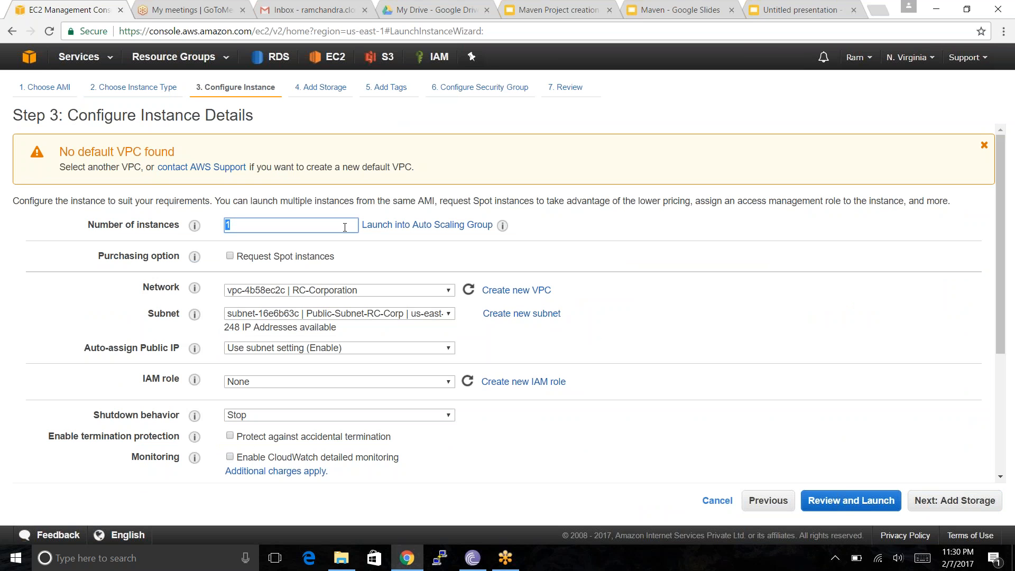
pyautogui.scroll(-1, 1004, 180)
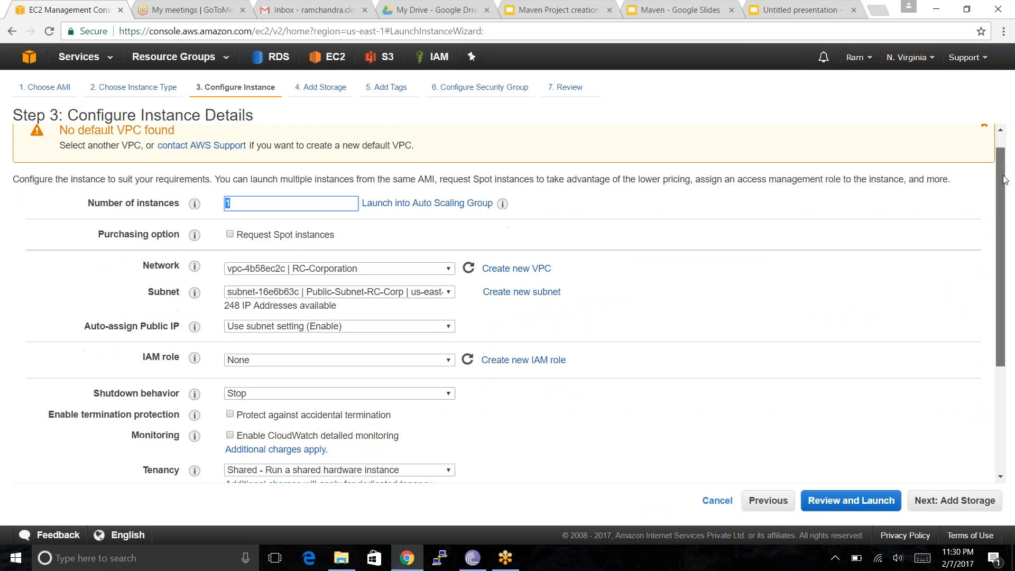
pyautogui.scroll(-2, 1004, 180)
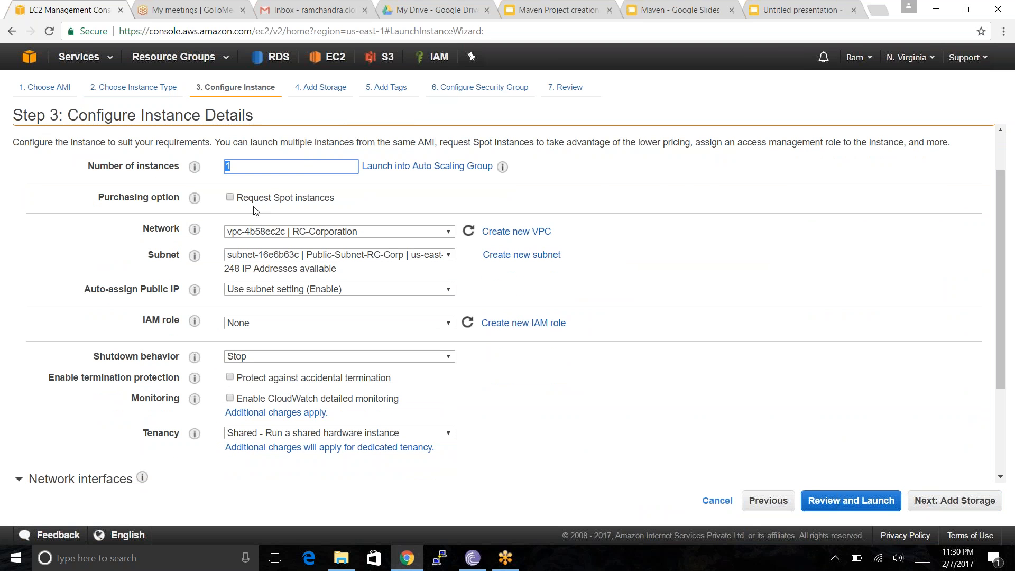
pyautogui.click(273, 234)
pyautogui.click(273, 235)
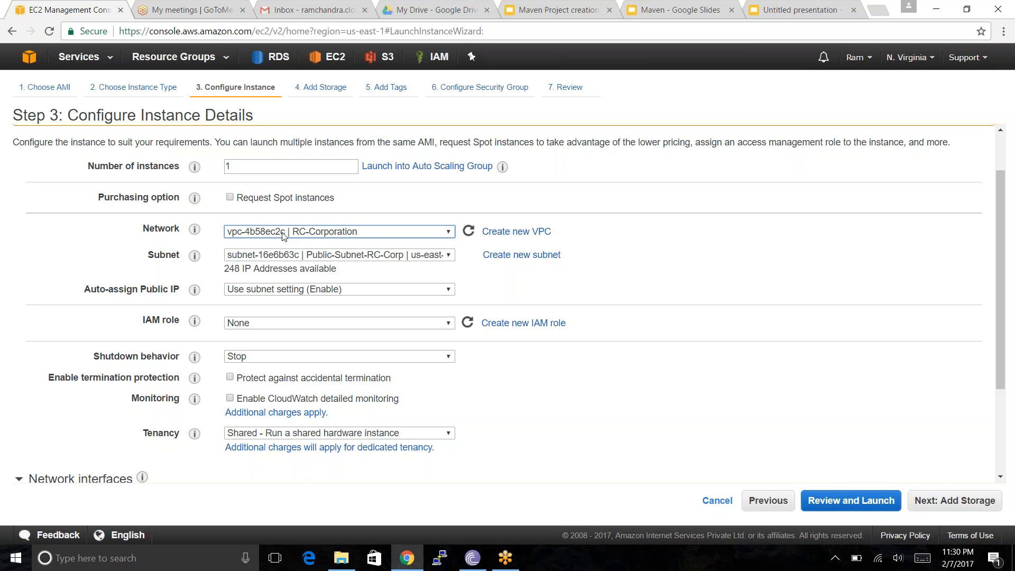
# Step: Keep the Public-Subnet-RC-Corp subnet, look over the remaining instance details, and continue to the storage settings
pyautogui.click(313, 267)
pyautogui.click(328, 256)
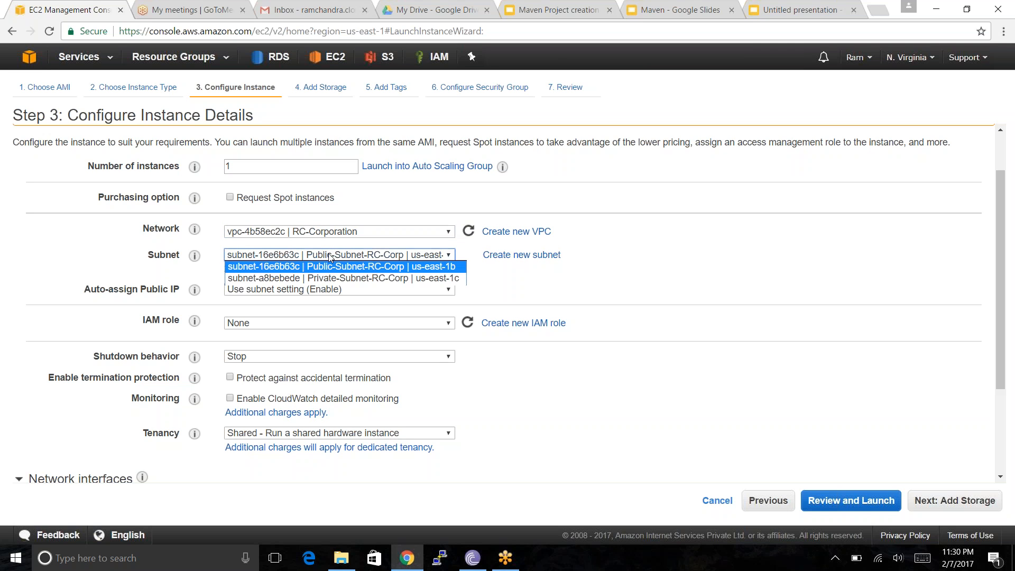
pyautogui.click(329, 255)
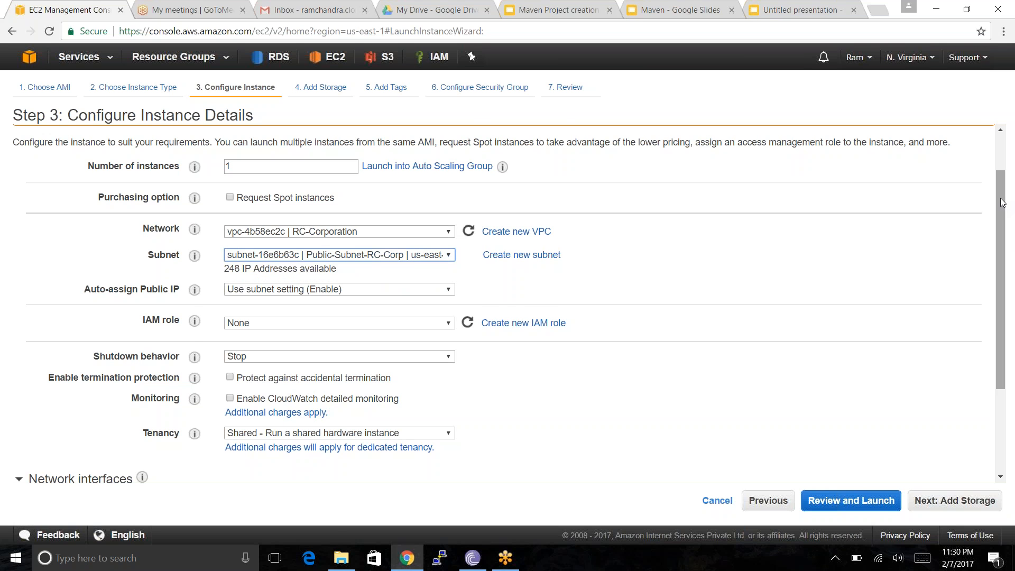
pyautogui.moveTo(1002, 199); pyautogui.dragTo(1003, 216)
pyautogui.scroll(-2, 394, 225)
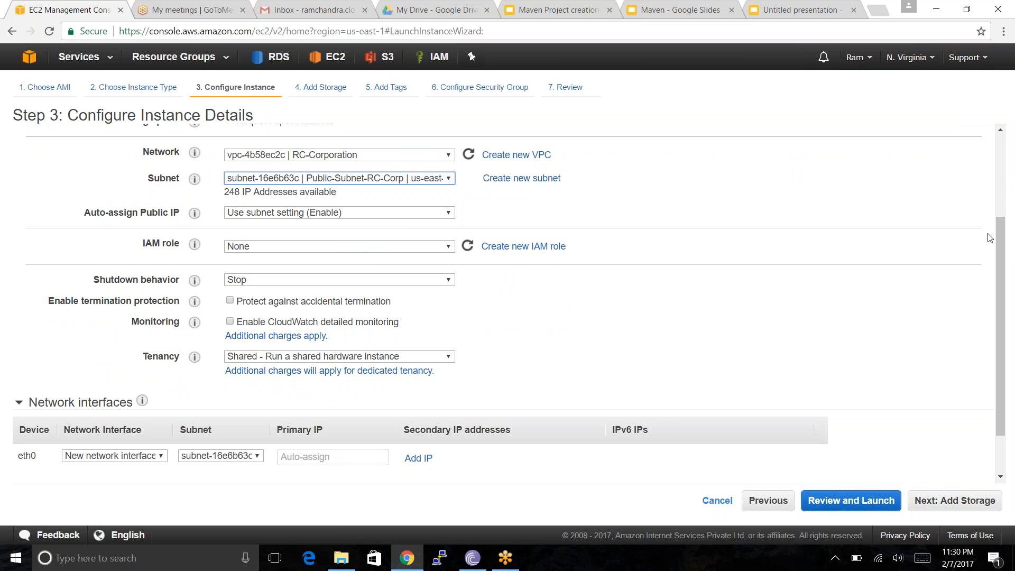
pyautogui.moveTo(1005, 426); pyautogui.dragTo(1005, 469)
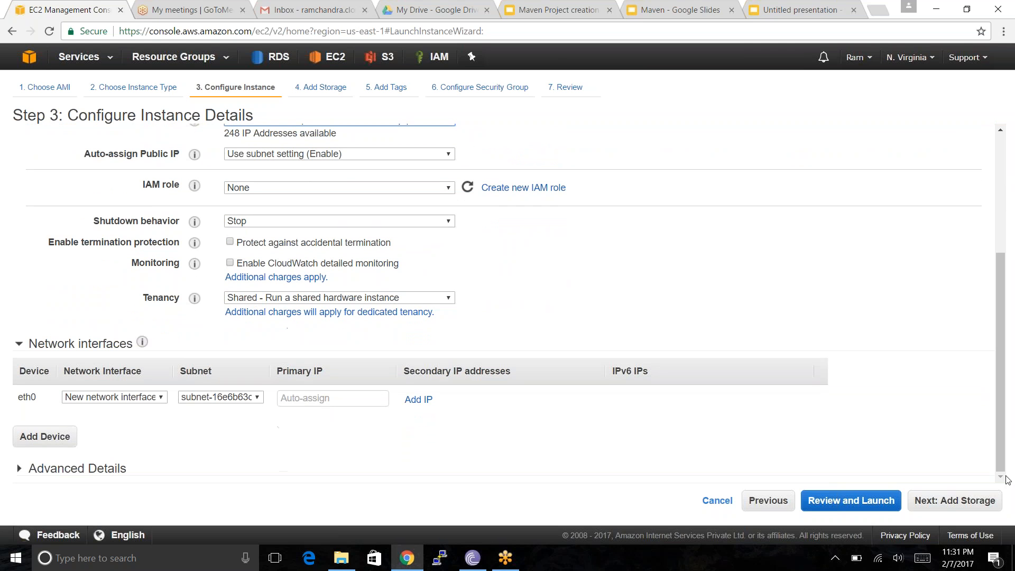
pyautogui.click(957, 502)
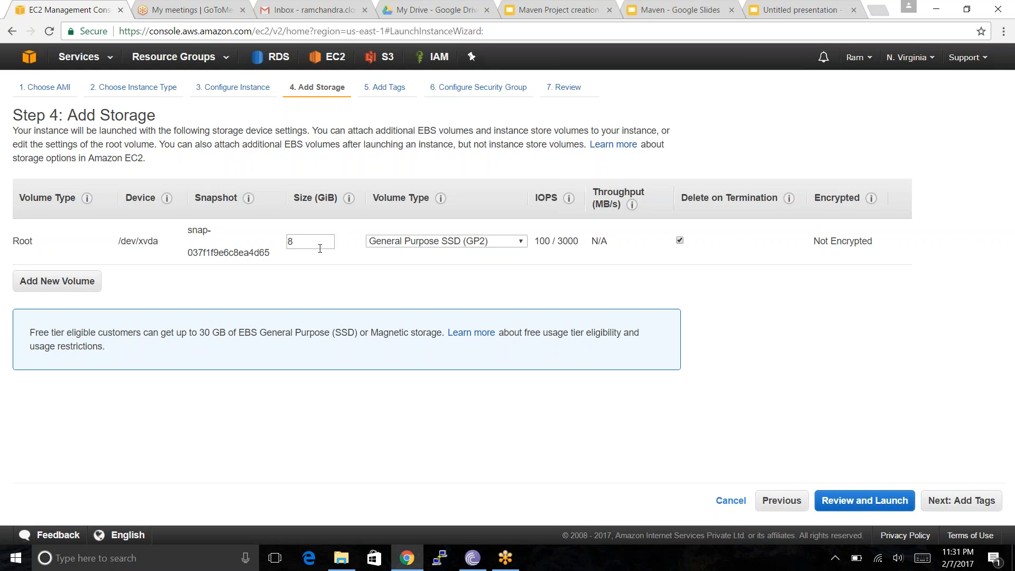
# Step: Keep General Purpose SSD (GP2) as the root volume type and continue to the tags
pyautogui.click(513, 242)
pyautogui.click(512, 244)
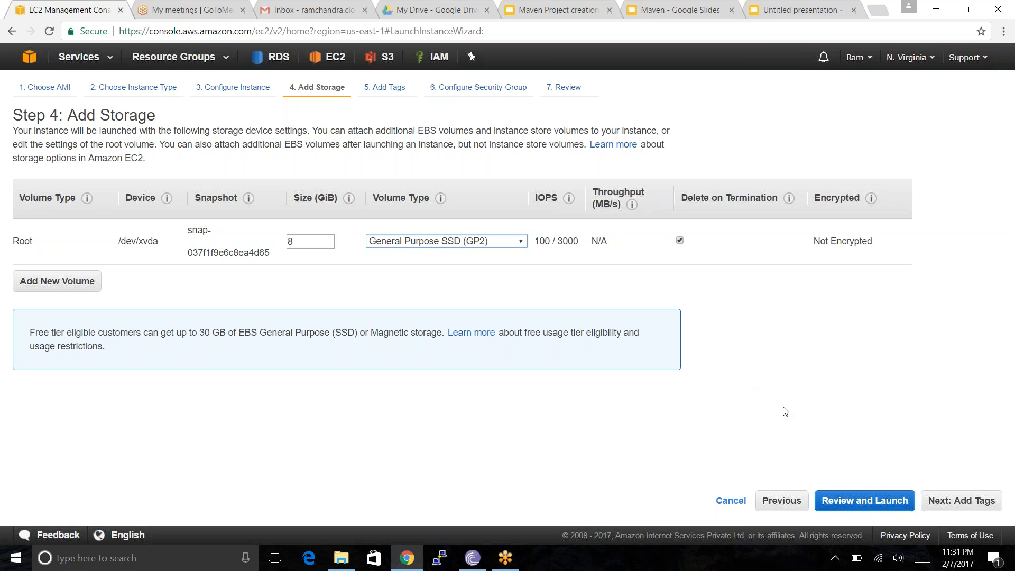
pyautogui.click(958, 503)
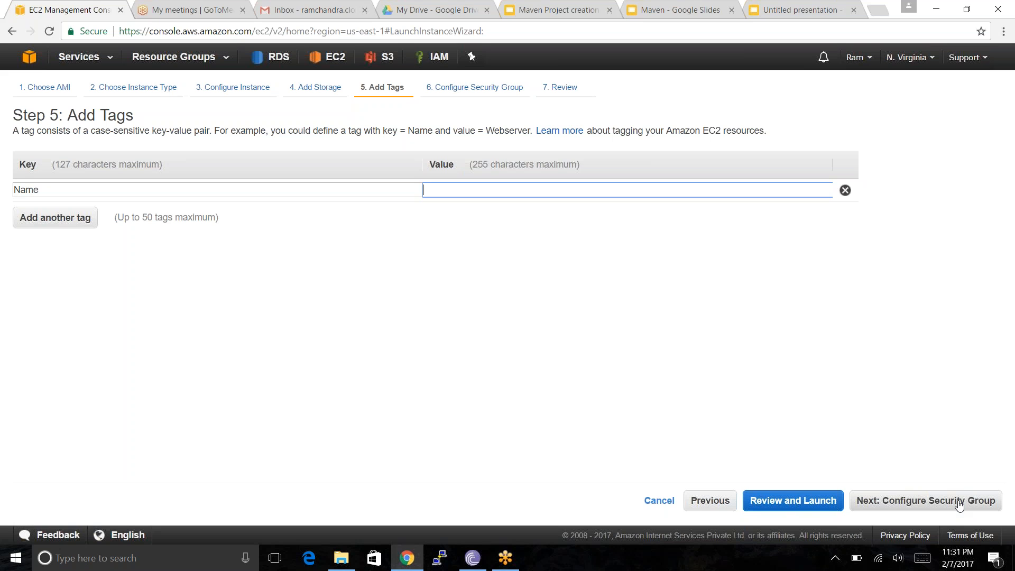
# Step: Set the Name tag's value to AWS-EC2 and continue to the security group configuration
pyautogui.write('A')
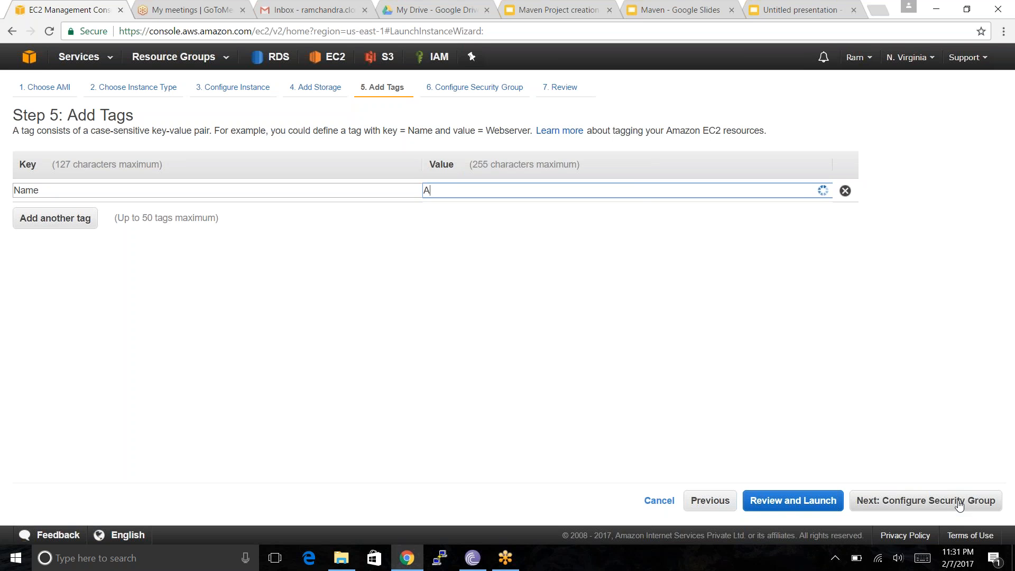
pyautogui.write('WS-EC2')
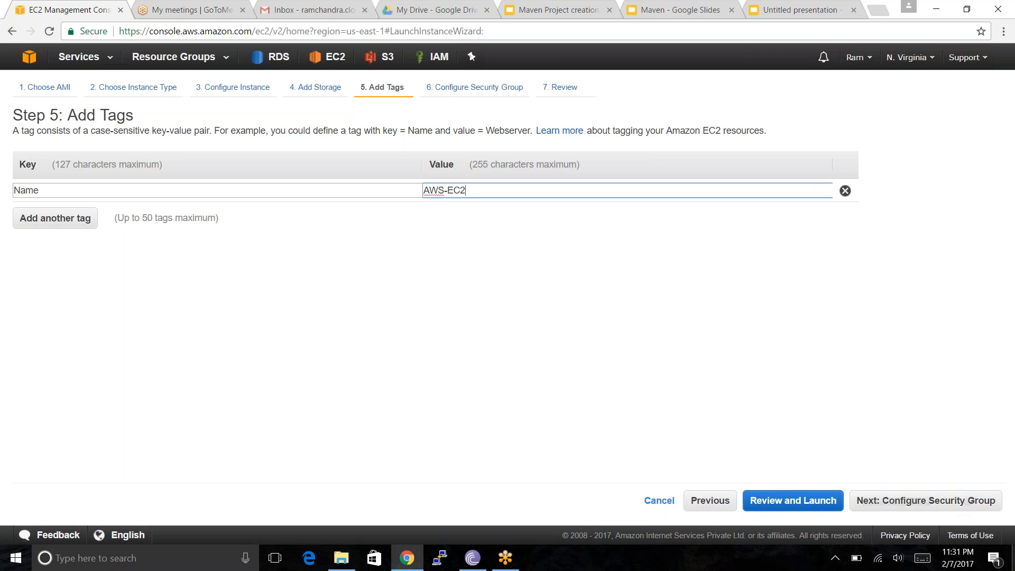
pyautogui.click(960, 506)
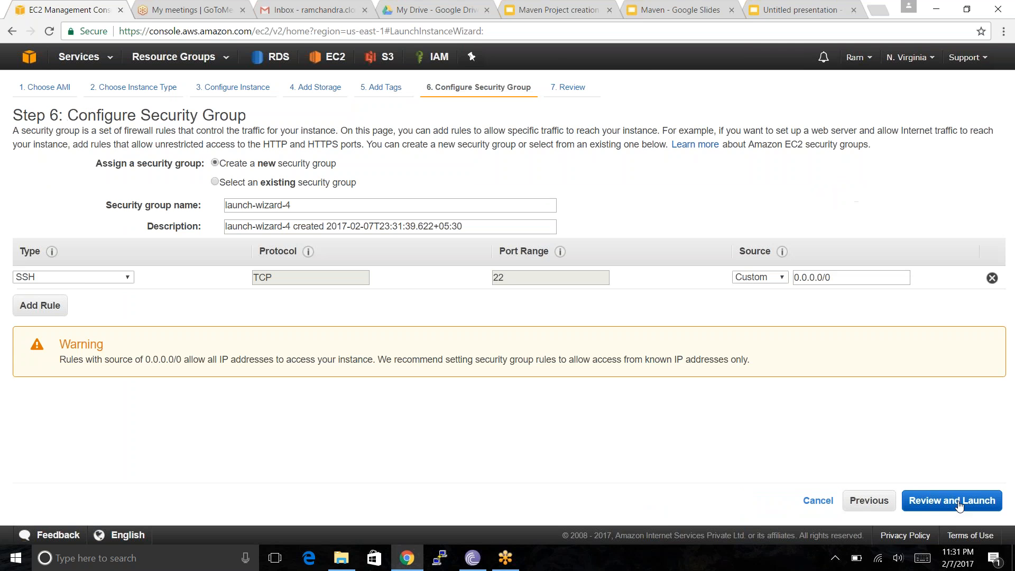
# Step: Choose the existing RC-Corporation security group to show its inbound rules
pyautogui.click(316, 184)
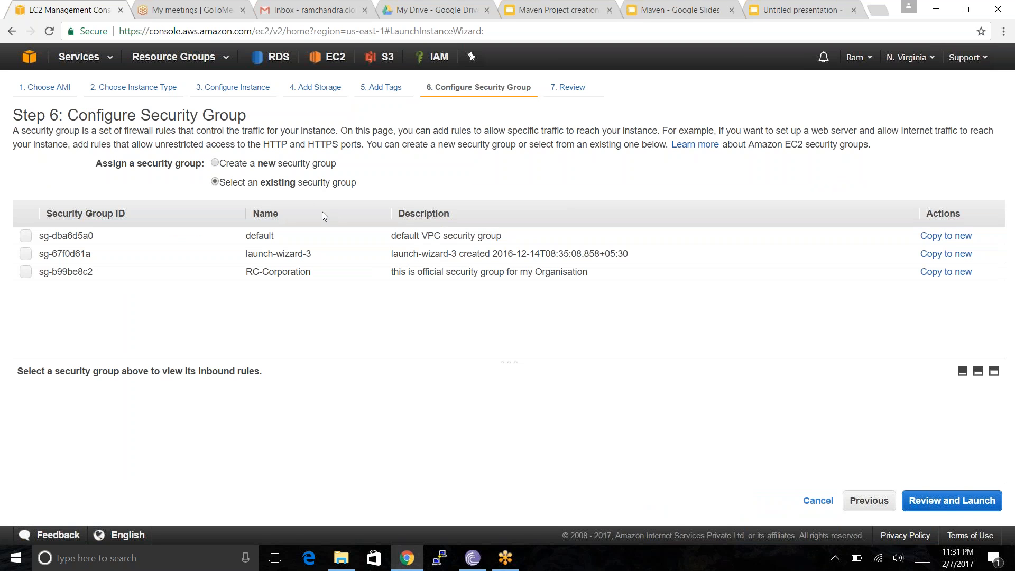
pyautogui.click(337, 276)
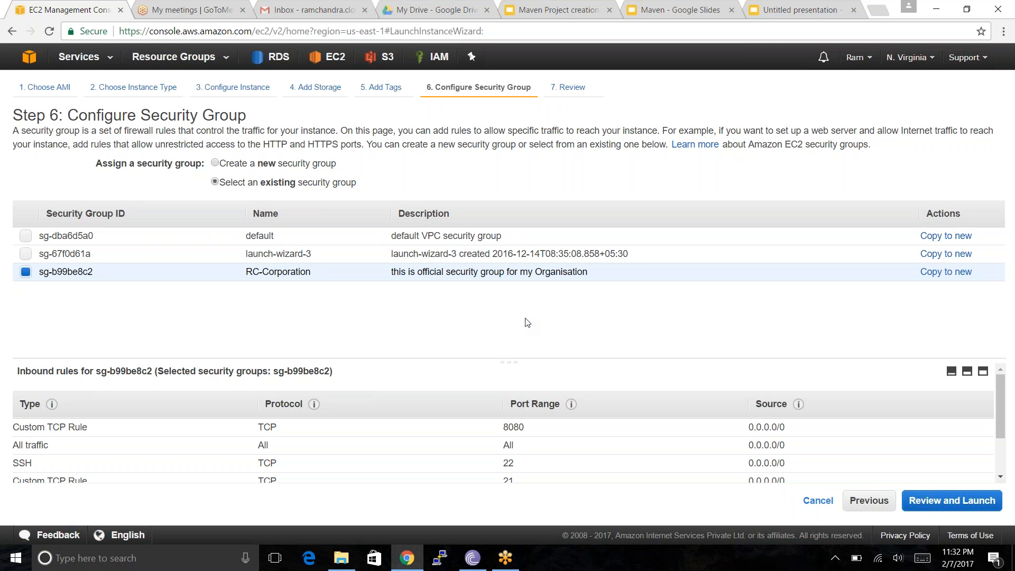
# Step: Try creating a new security group with an additional inbound rule of type HTTP
pyautogui.click(243, 166)
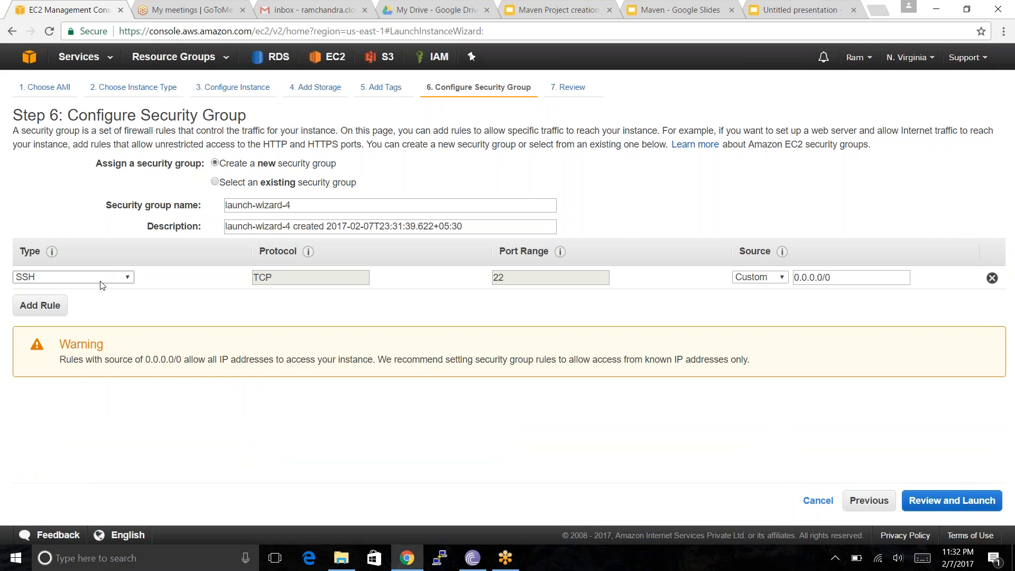
pyautogui.click(41, 308)
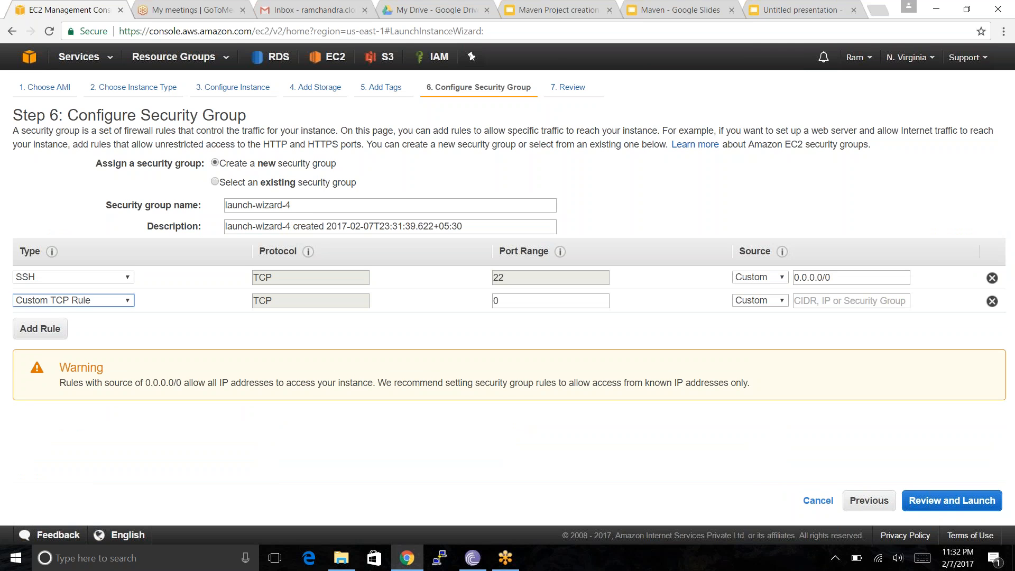
pyautogui.click(88, 301)
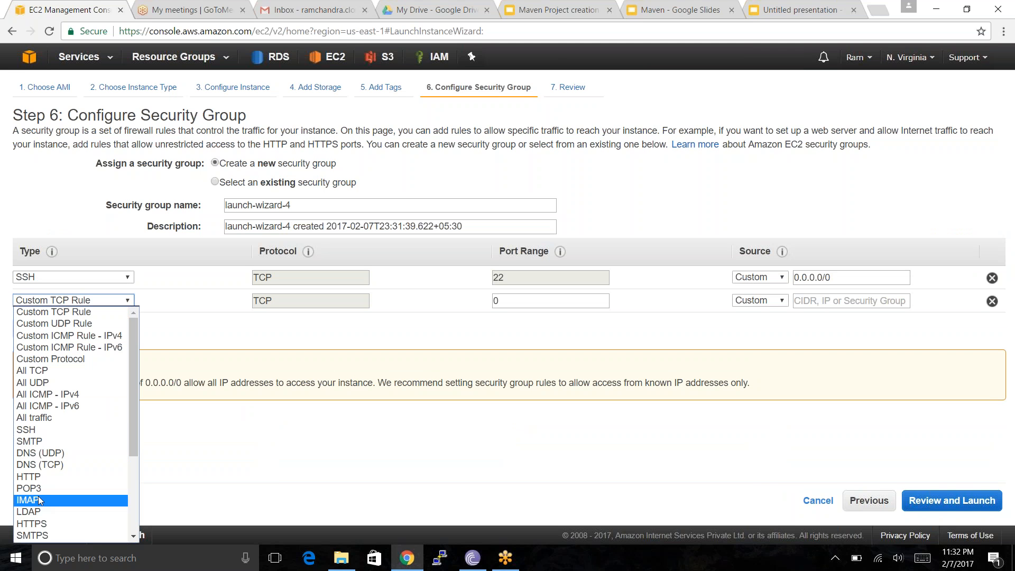
pyautogui.press('Escape')
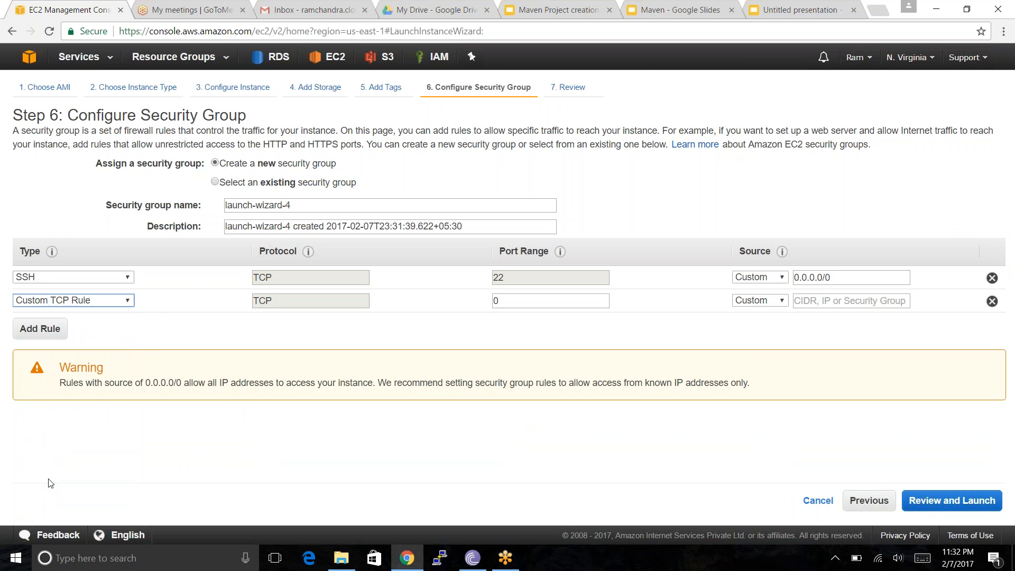
pyautogui.click(48, 483)
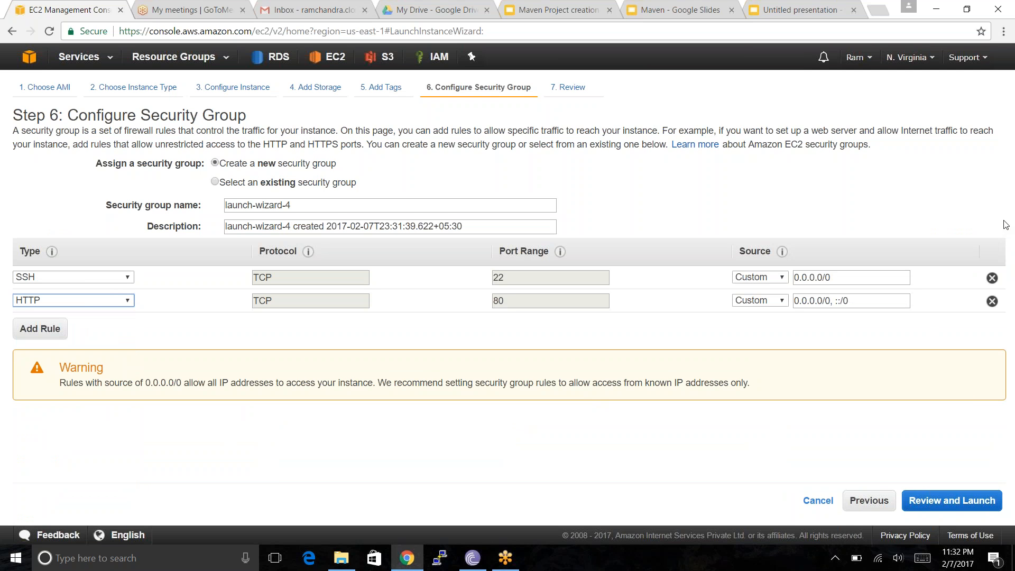
pyautogui.click(1013, 191)
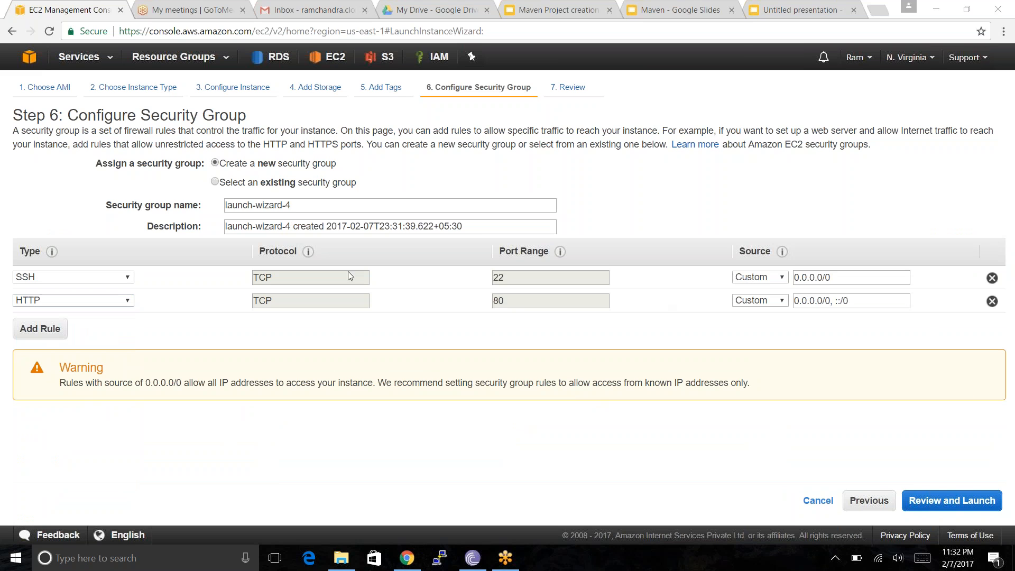
# Step: Assign the existing RC-Corporation security group to the instance and review the launch details
pyautogui.click(308, 185)
pyautogui.click(309, 185)
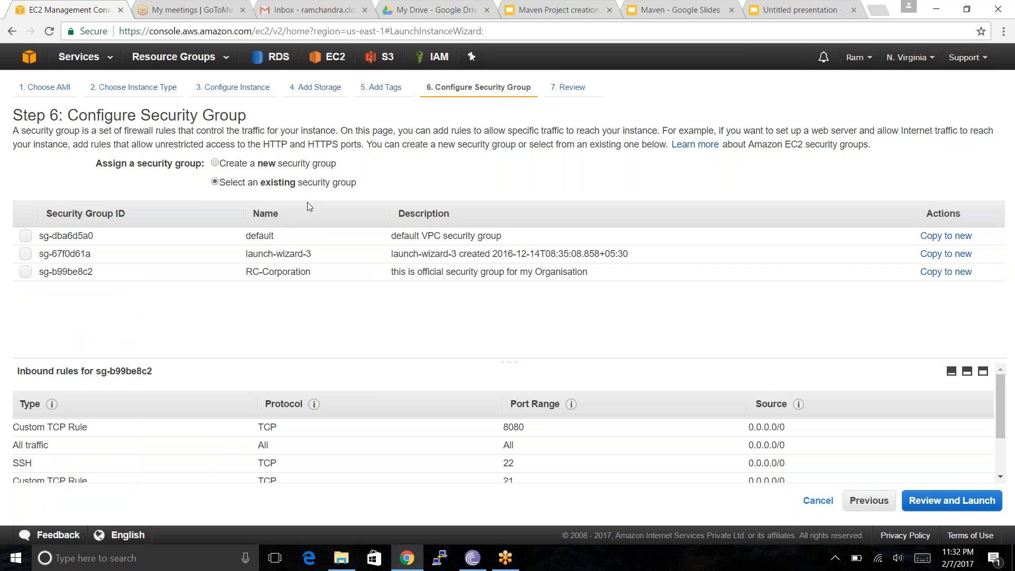
pyautogui.click(310, 272)
pyautogui.click(937, 500)
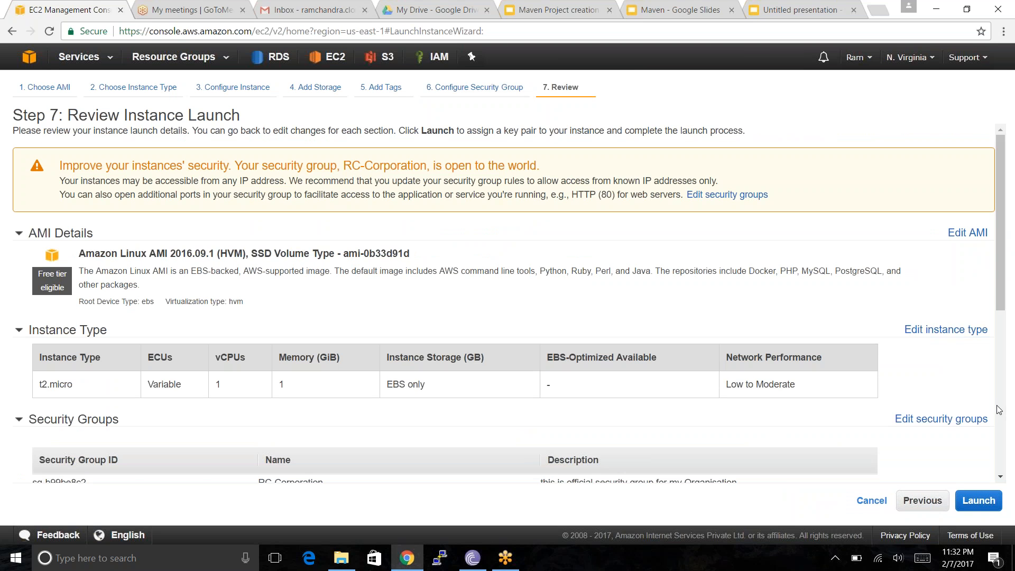
pyautogui.click(1004, 441)
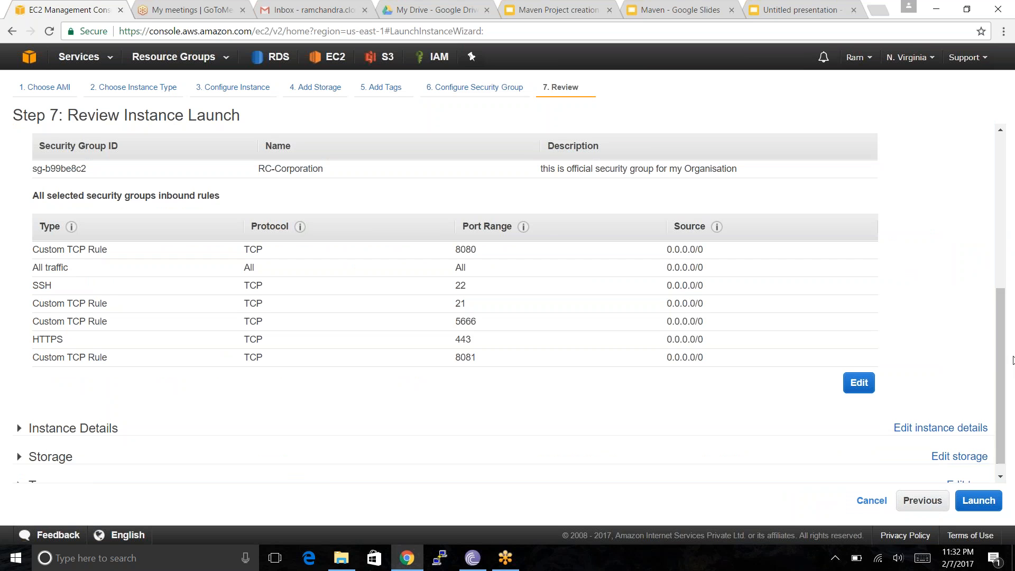
# Step: Check the AMI, instance type and security group in the launch review and proceed to the key pair choice
pyautogui.hotkey('ctrl', 'a')
pyautogui.scroll(3, 1008, 351)
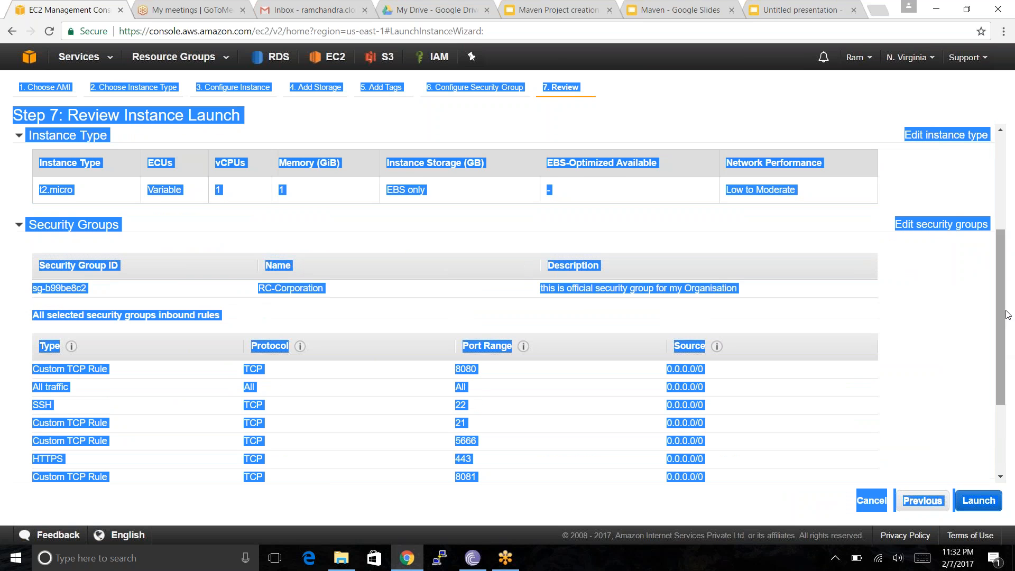
pyautogui.click(1006, 355)
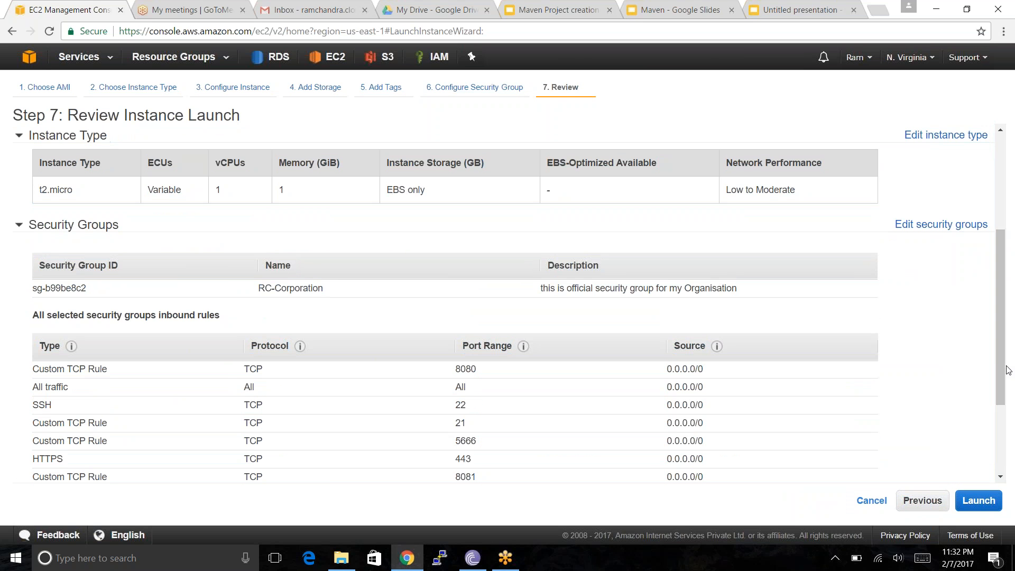
pyautogui.moveTo(1004, 369); pyautogui.dragTo(1006, 314)
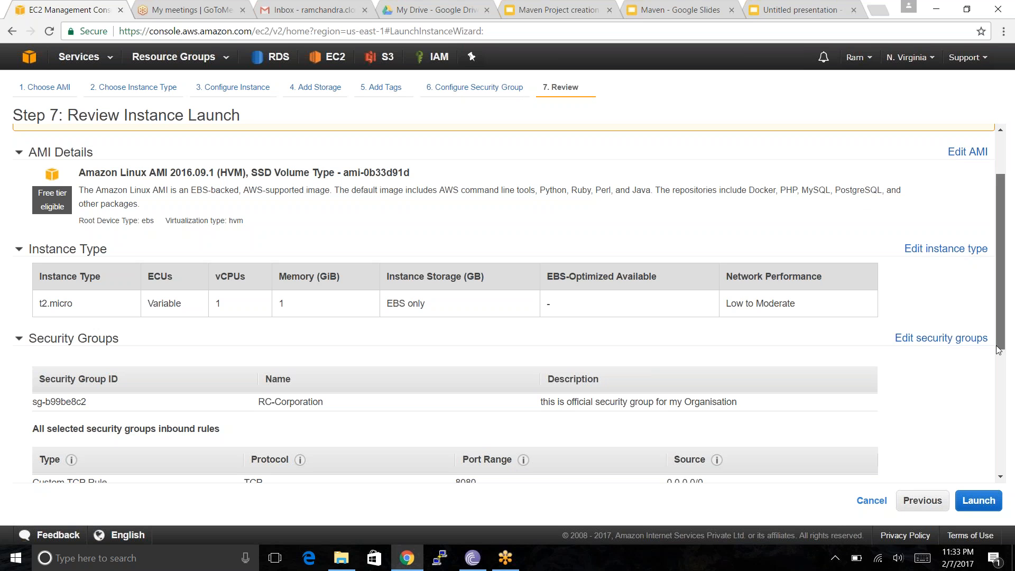
pyautogui.click(978, 501)
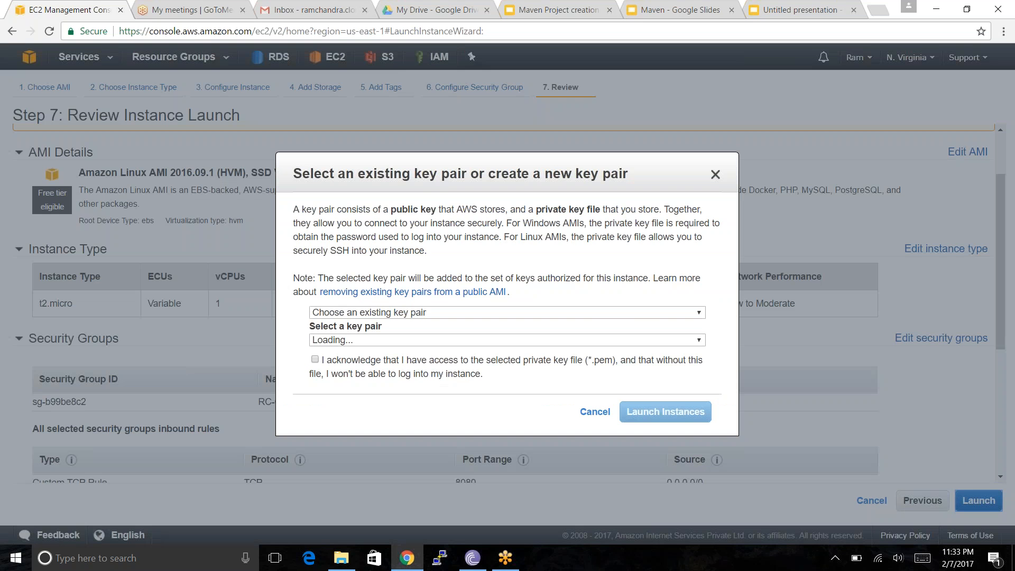
# Step: Create a new key pair named ram for the instance and download its private key file
pyautogui.click(649, 339)
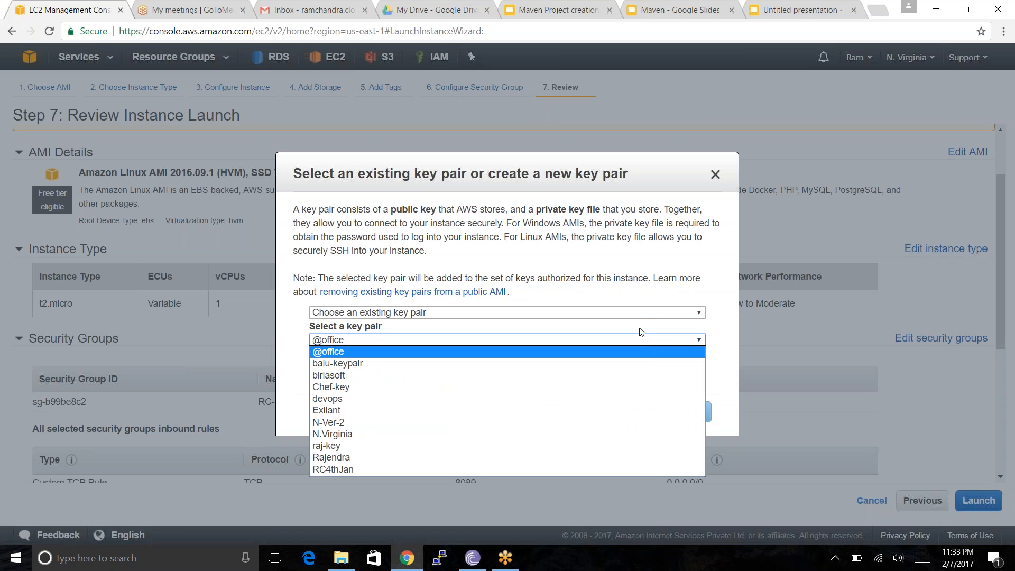
pyautogui.click(626, 312)
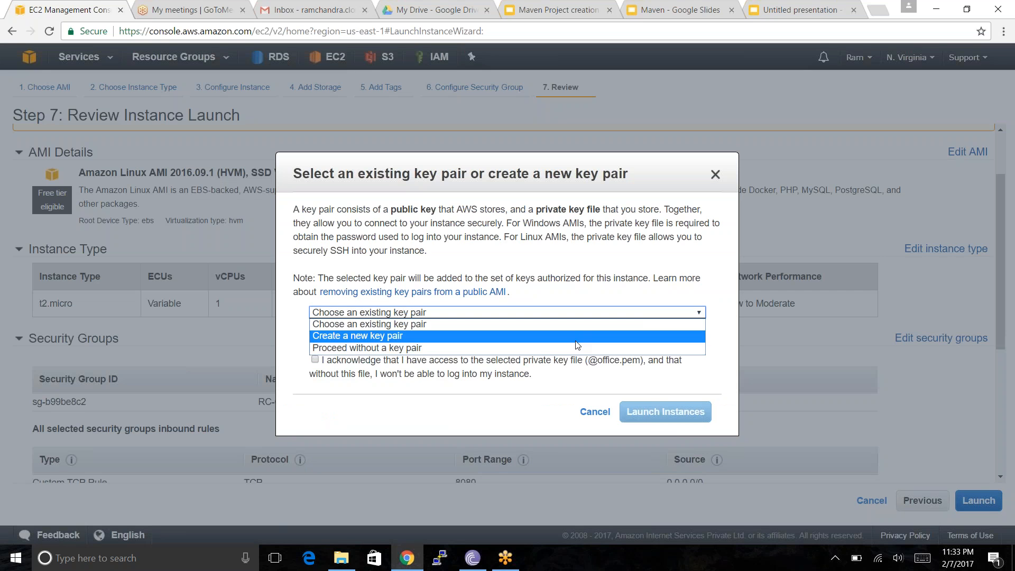
pyautogui.click(591, 336)
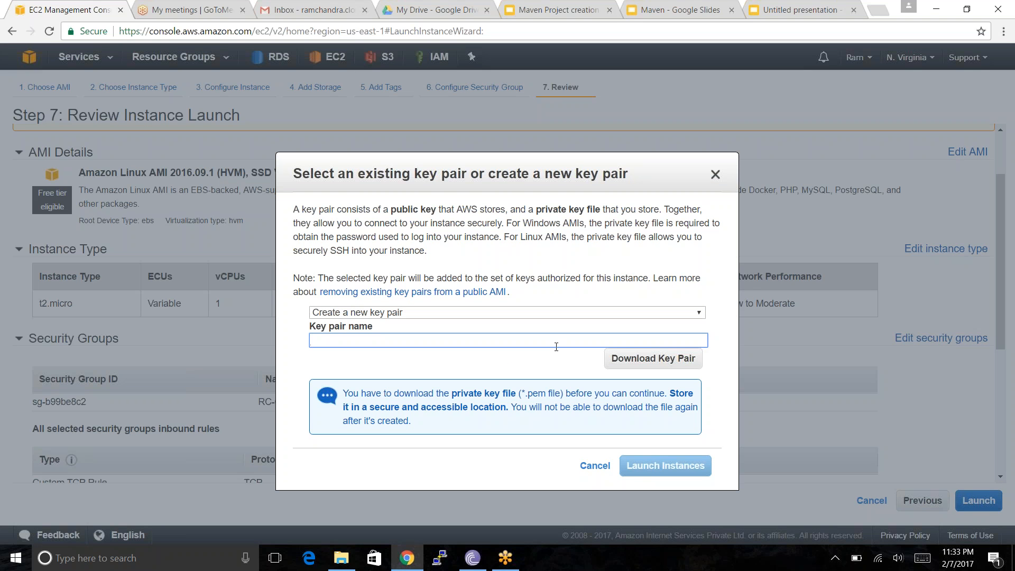
pyautogui.write('t')
pyautogui.press('BackSpace')
pyautogui.write('ram')
pyautogui.click(653, 359)
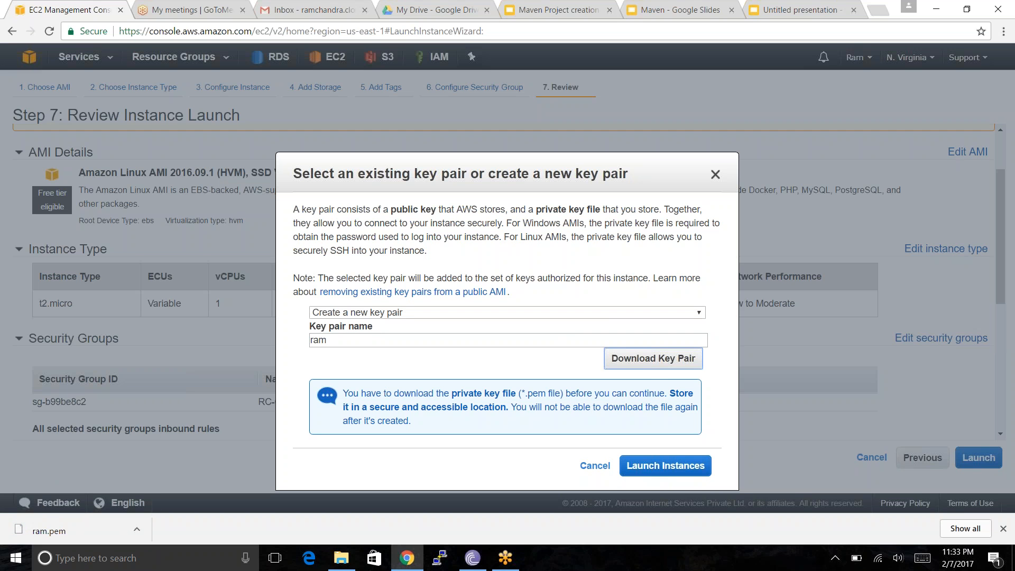
# Step: Launch the instance, check its state in the refreshed instances list and clear the CLI instance's selection
pyautogui.click(665, 465)
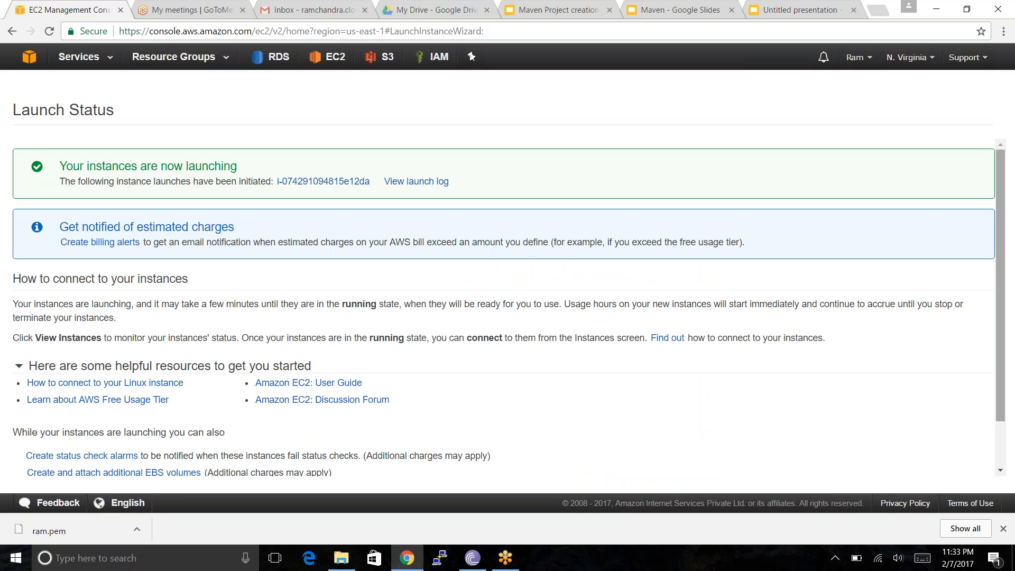
pyautogui.scroll(-1, 999, 444)
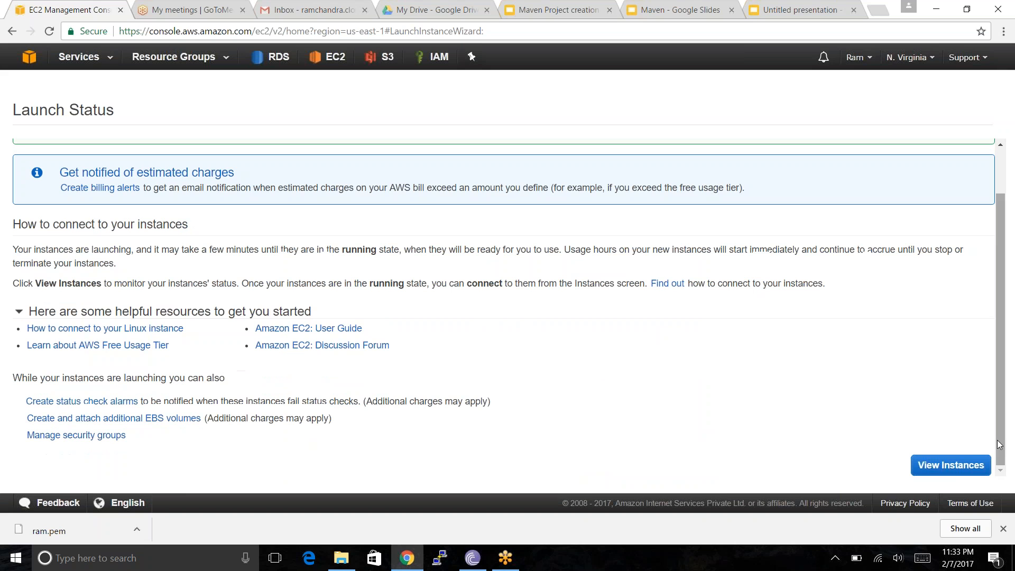
pyautogui.click(955, 467)
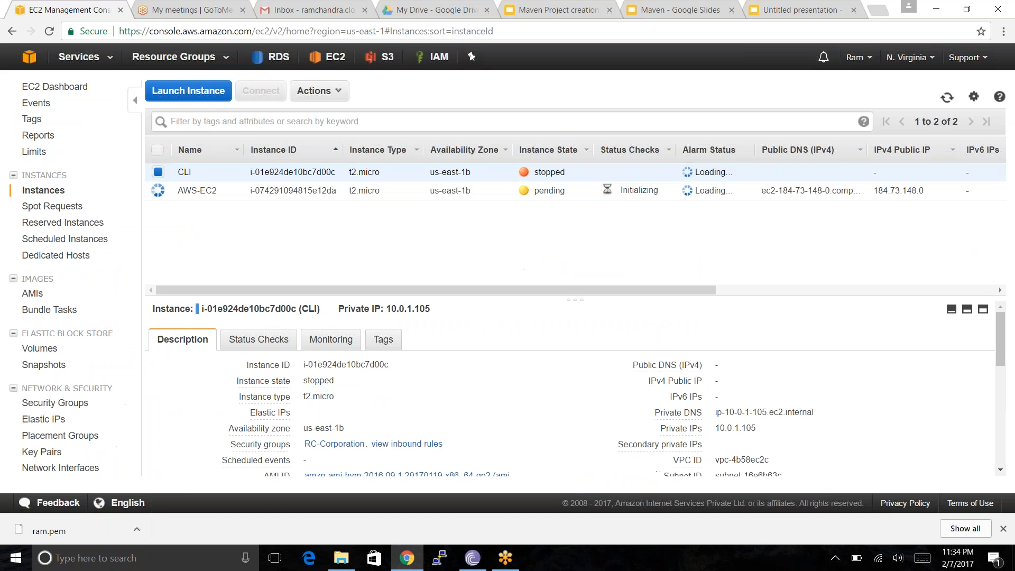
pyautogui.click(946, 97)
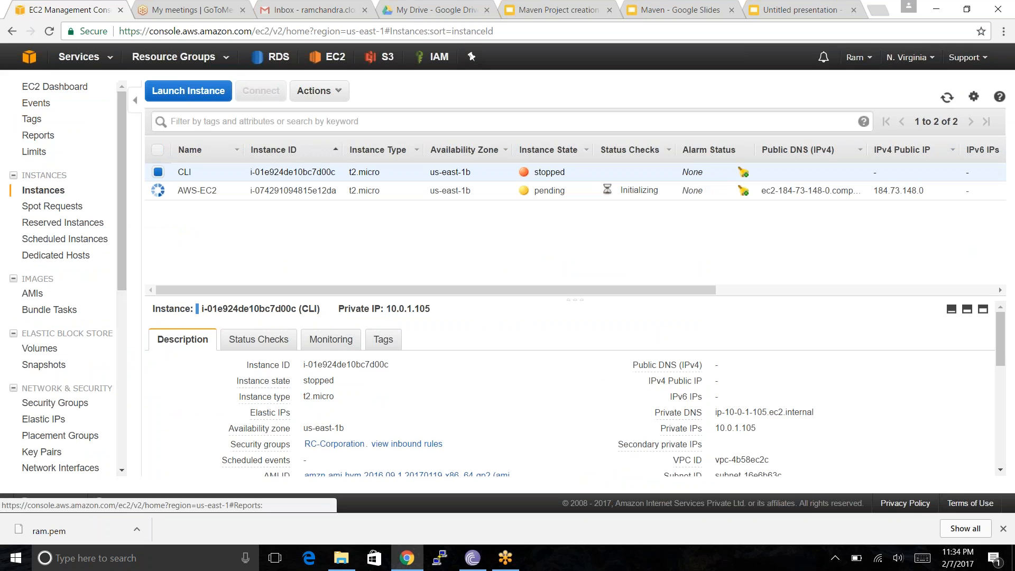
pyautogui.click(162, 175)
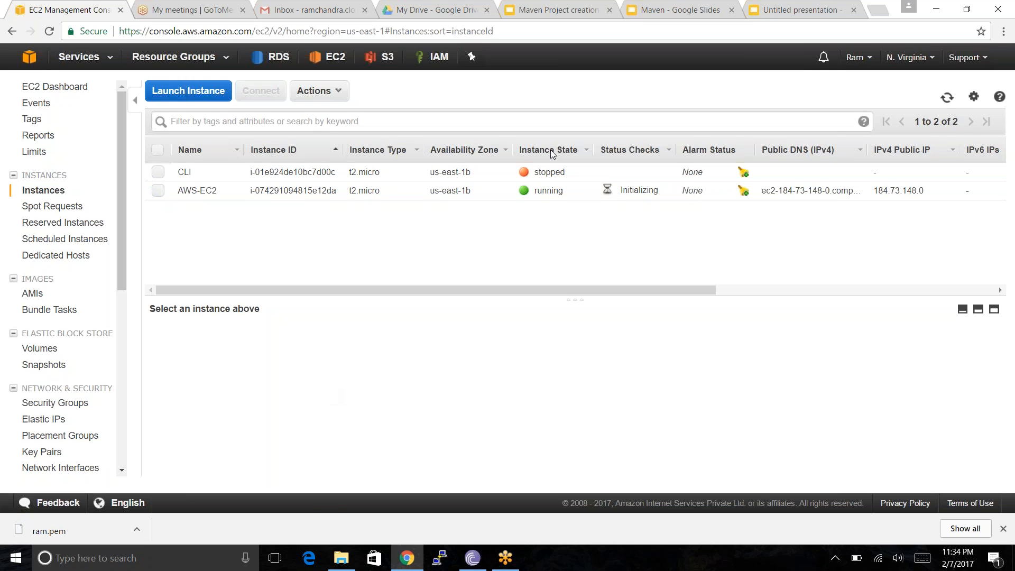
pyautogui.click(882, 11)
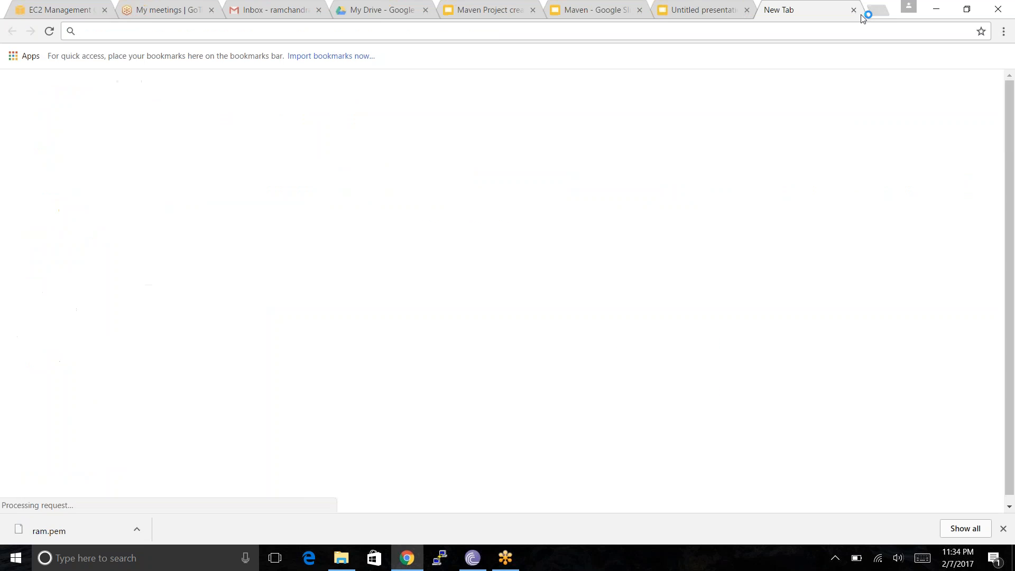
pyautogui.write('goo')
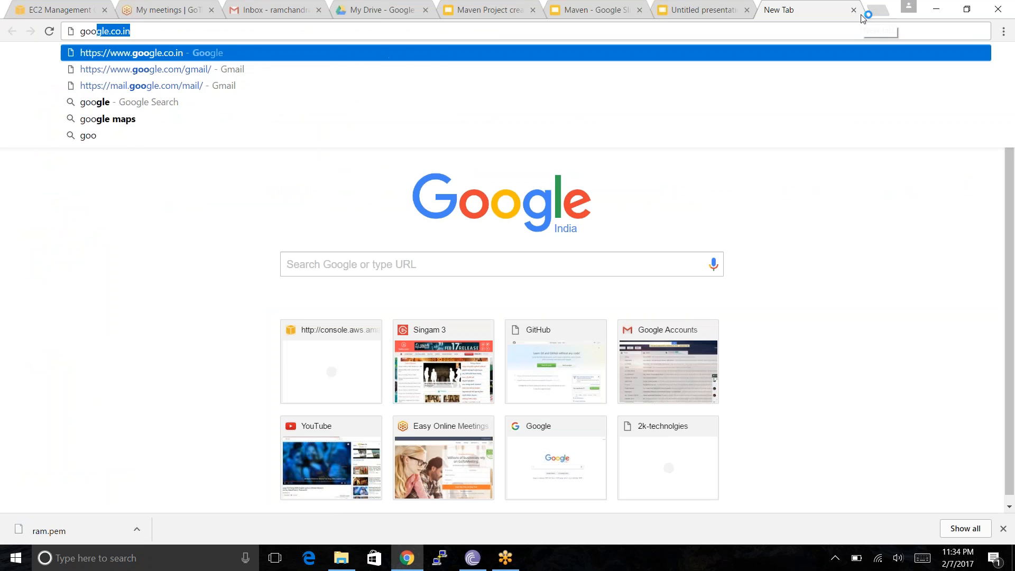
pyautogui.press('Return')
pyautogui.write('utty')
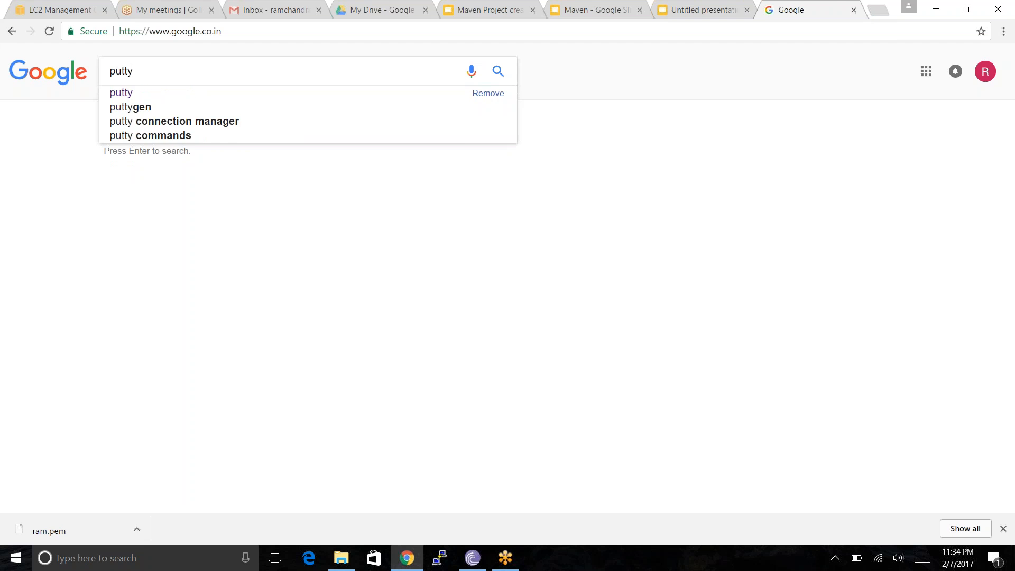
pyautogui.press('Return')
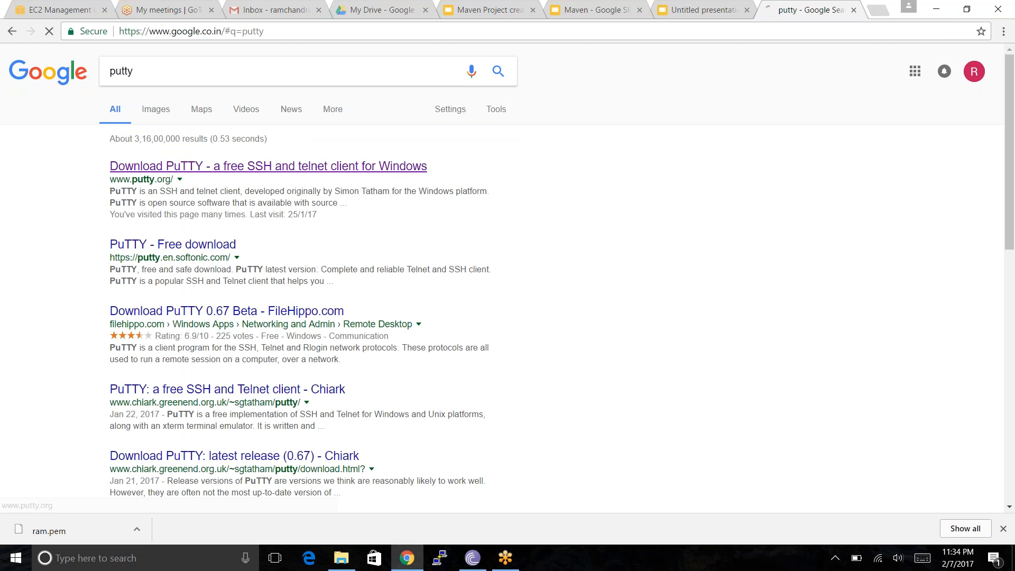
pyautogui.click(370, 166)
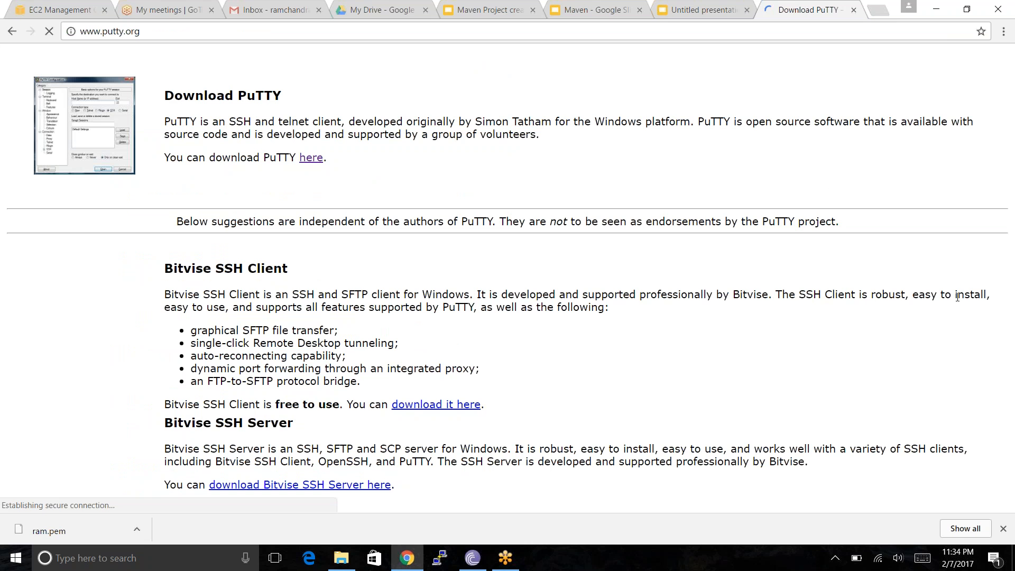
# Step: Open the PuTTY download page and look through its alternative binary files for putty.exe and puttygen.exe
pyautogui.hotkey('ctrl', 'a')
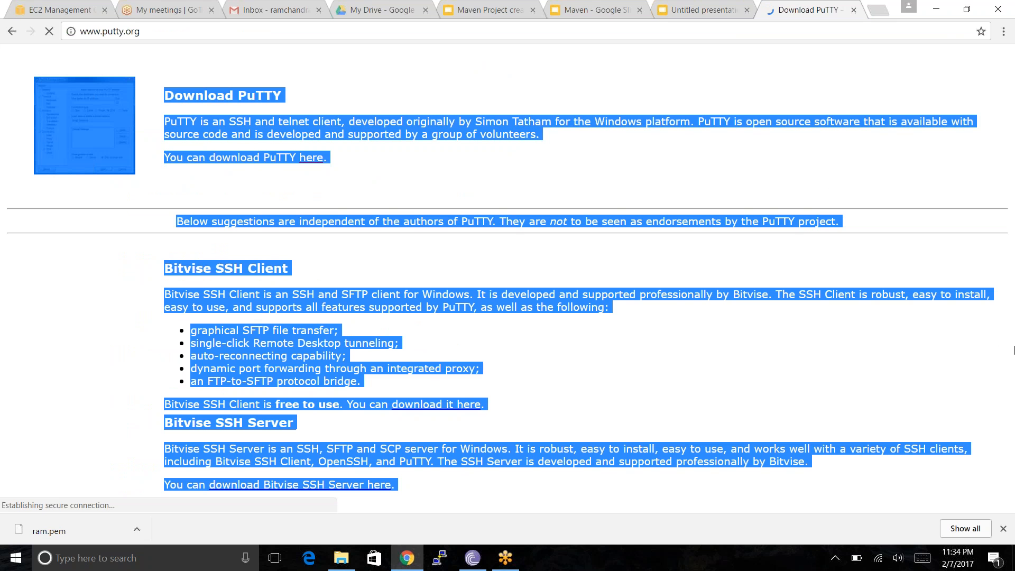
pyautogui.click(830, 315)
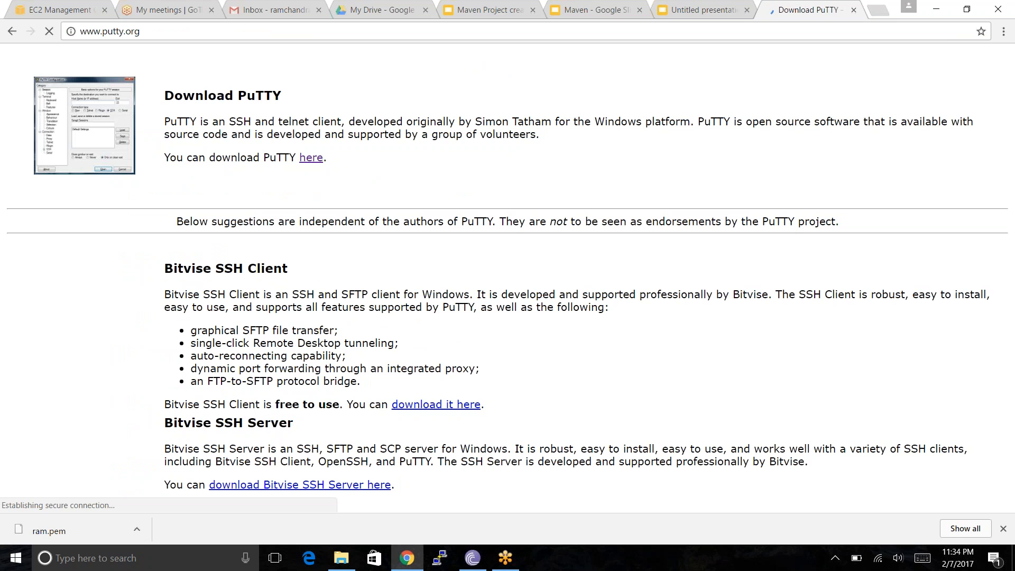
pyautogui.click(310, 158)
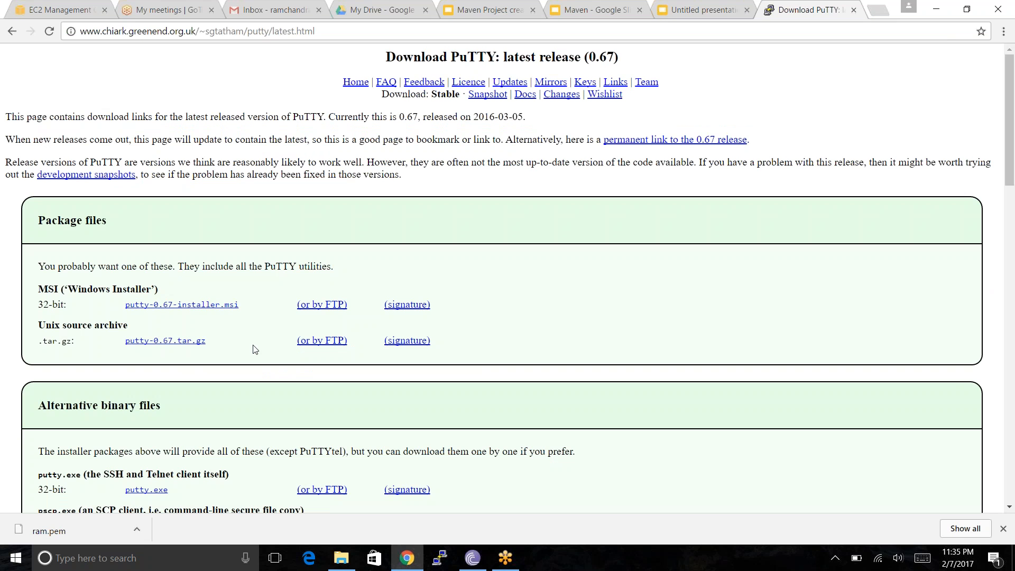
pyautogui.click(1010, 347)
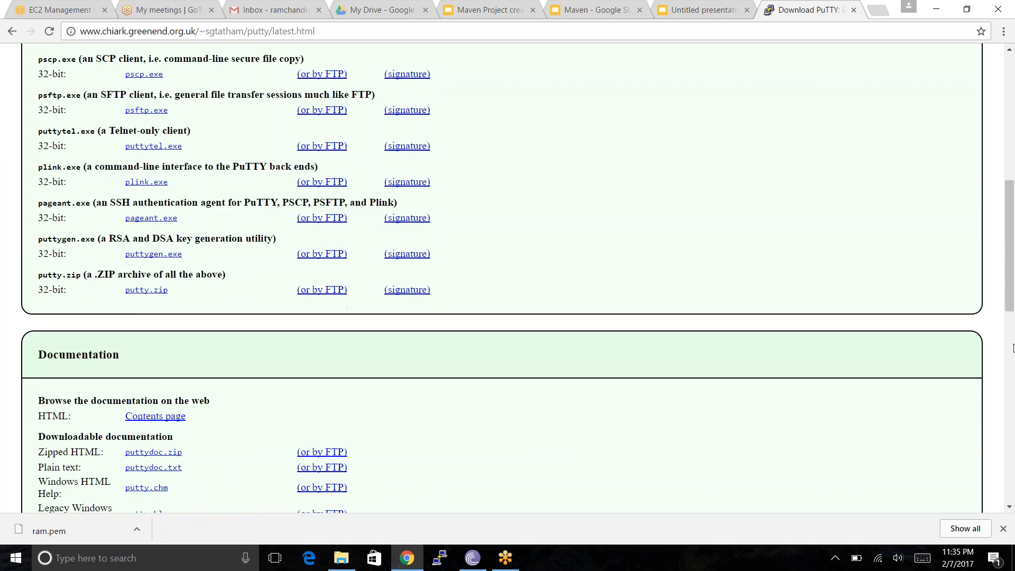
pyautogui.scroll(-7, 1012, 347)
pyautogui.scroll(1, 808, 159)
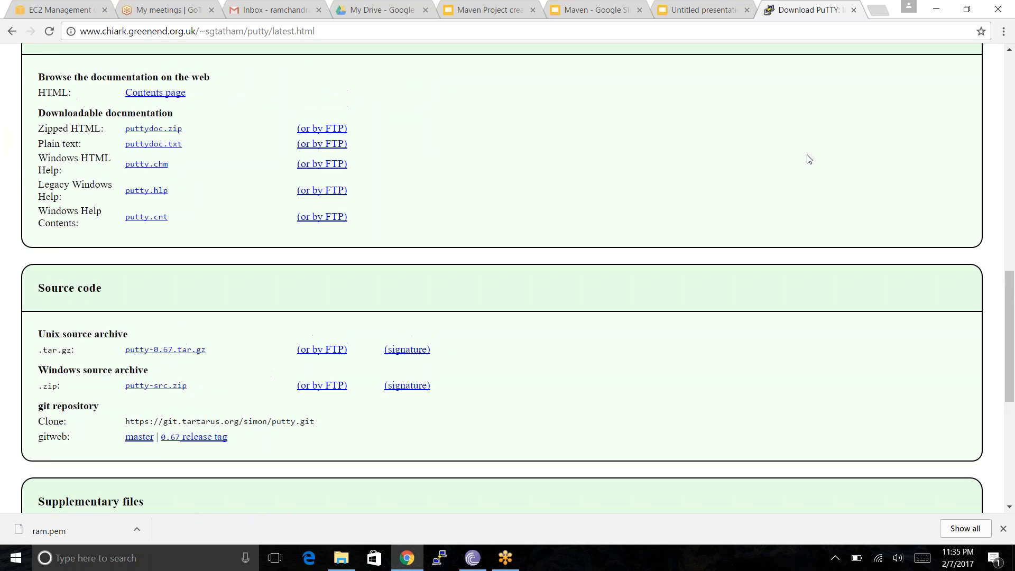
pyautogui.scroll(4, 809, 158)
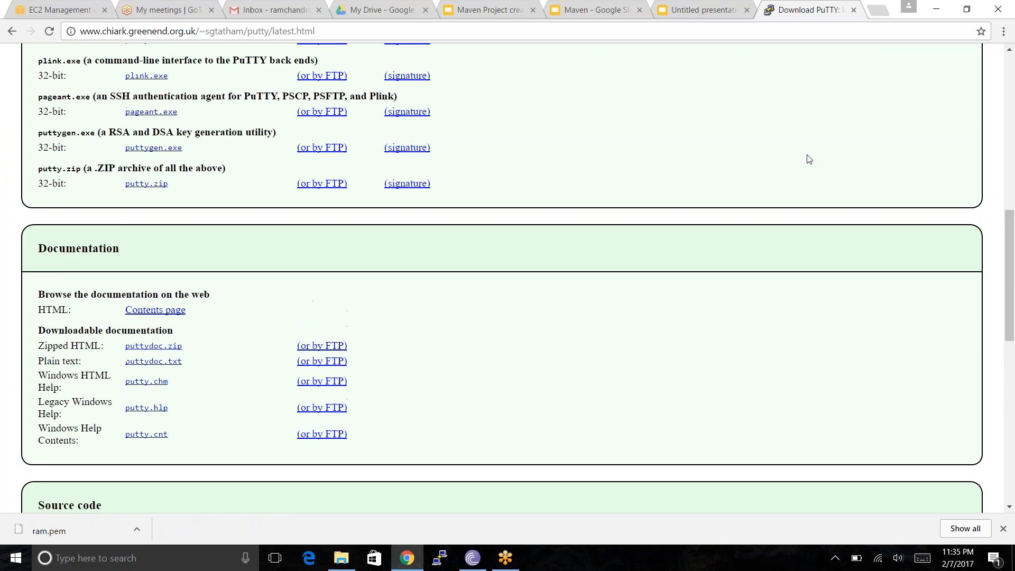
pyautogui.scroll(5, 809, 158)
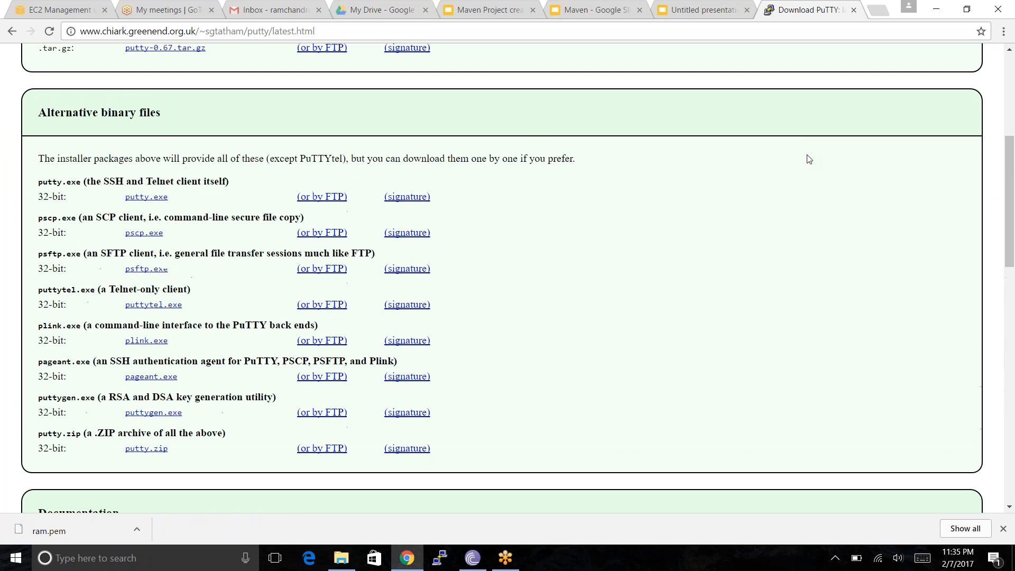
pyautogui.scroll(4, 799, 142)
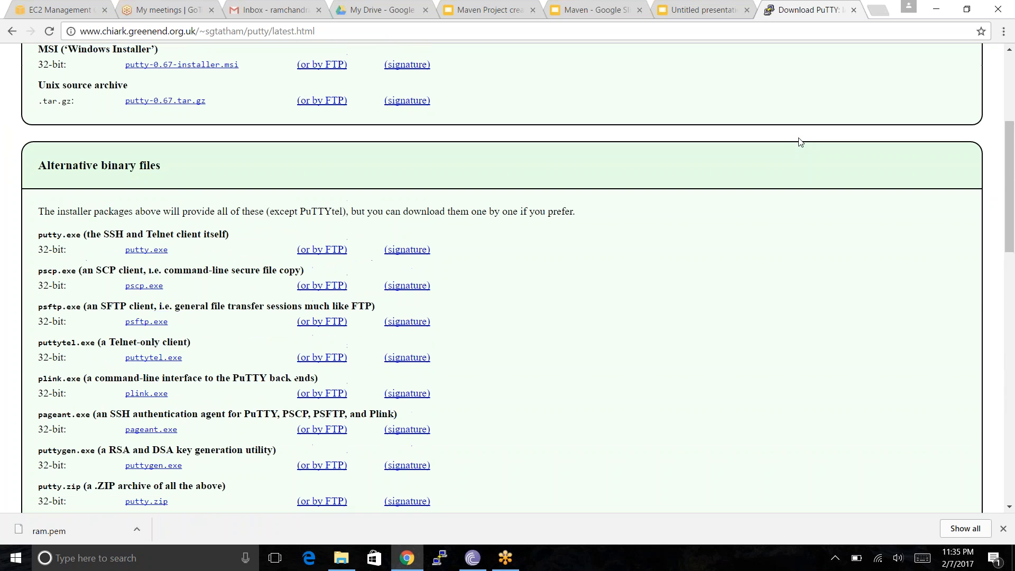
pyautogui.scroll(-4, 800, 142)
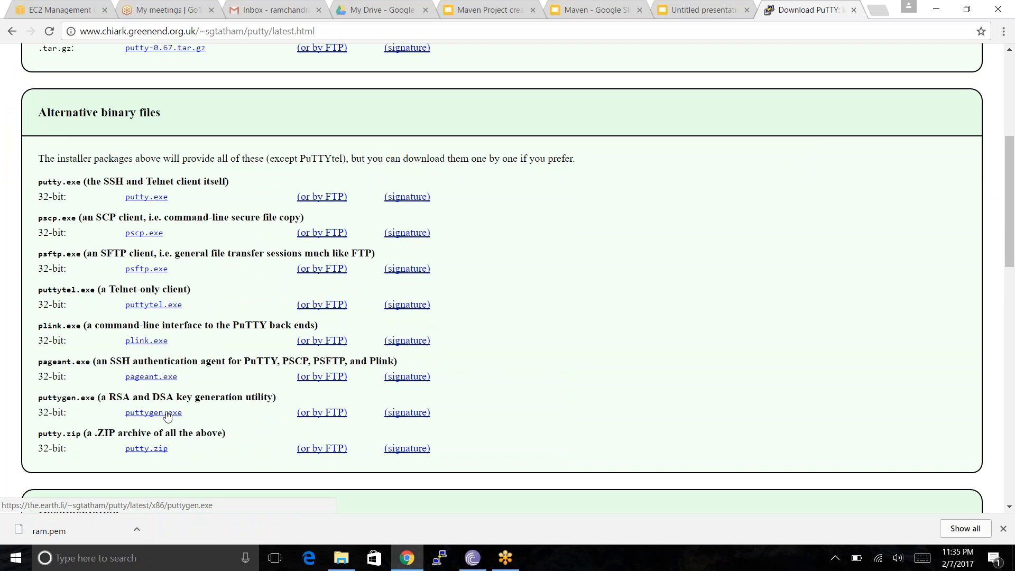
# Step: Open the work folder on the desktop and check it for the putty and puttygen applications
pyautogui.press('super+d')
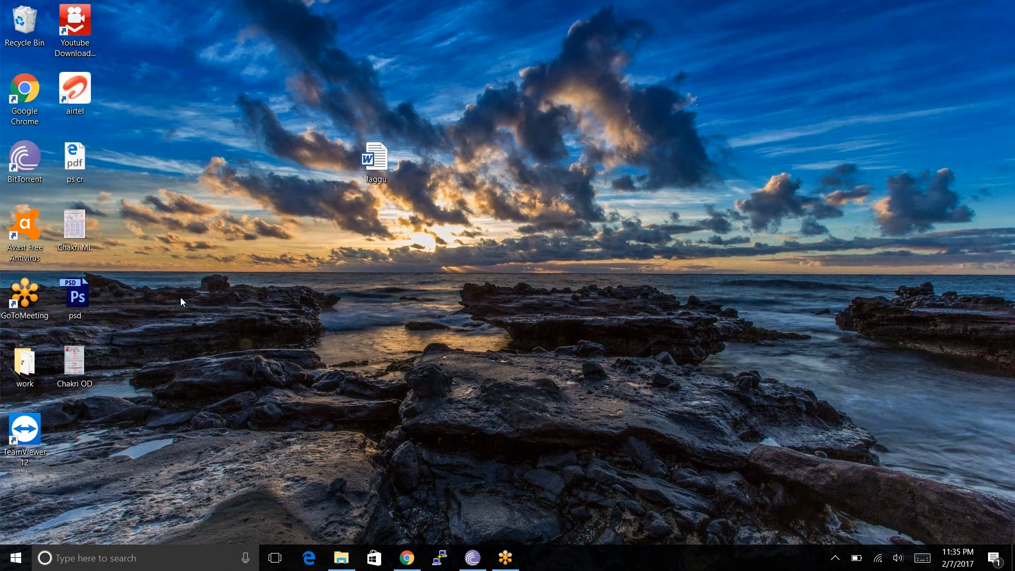
pyautogui.doubleClick(24, 363)
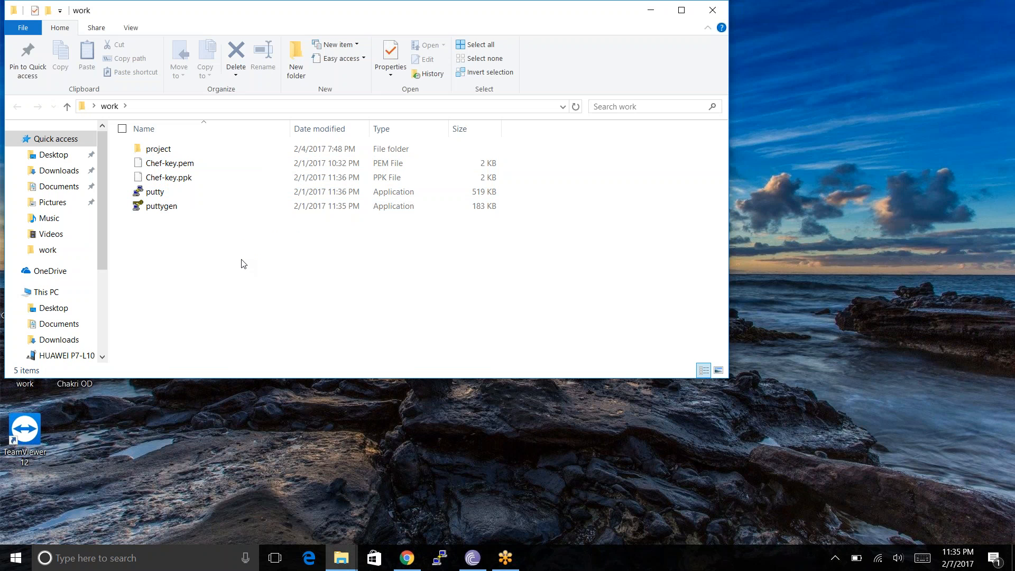
pyautogui.click(341, 558)
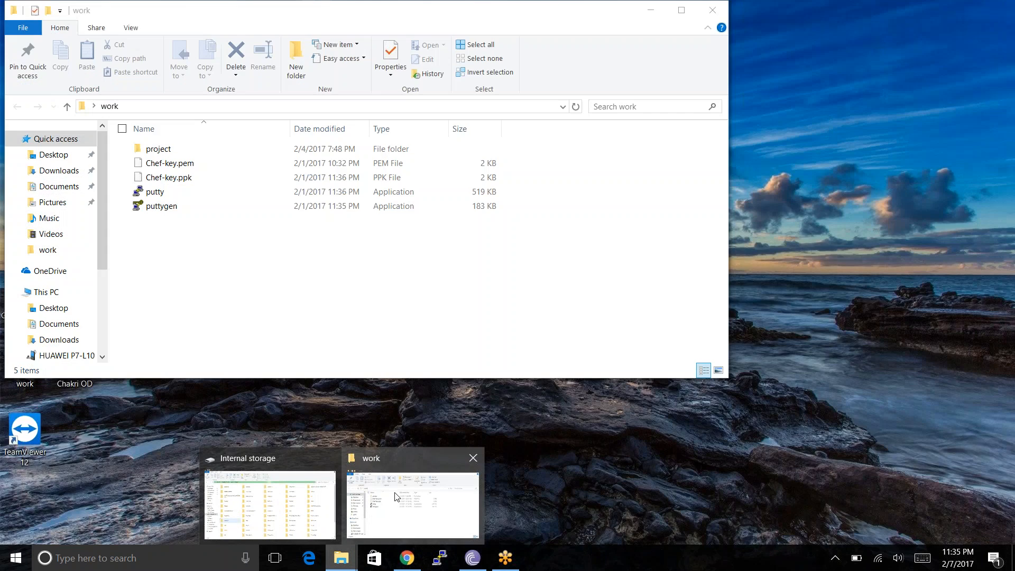
pyautogui.click(367, 515)
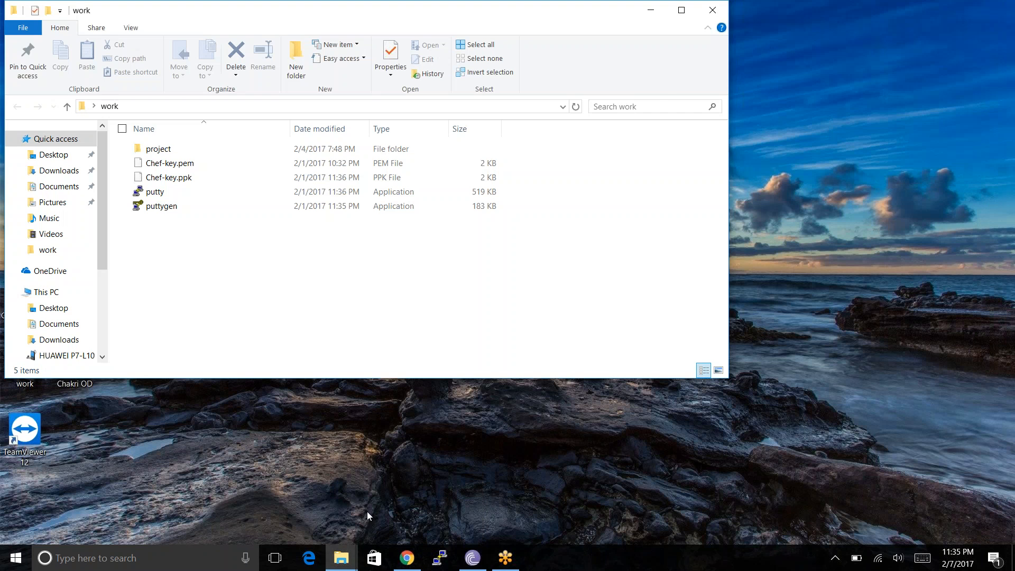
# Step: Copy ram.pem from the Downloads folder into the work folder on the desktop
pyautogui.press('super+d')
pyautogui.press('super+e')
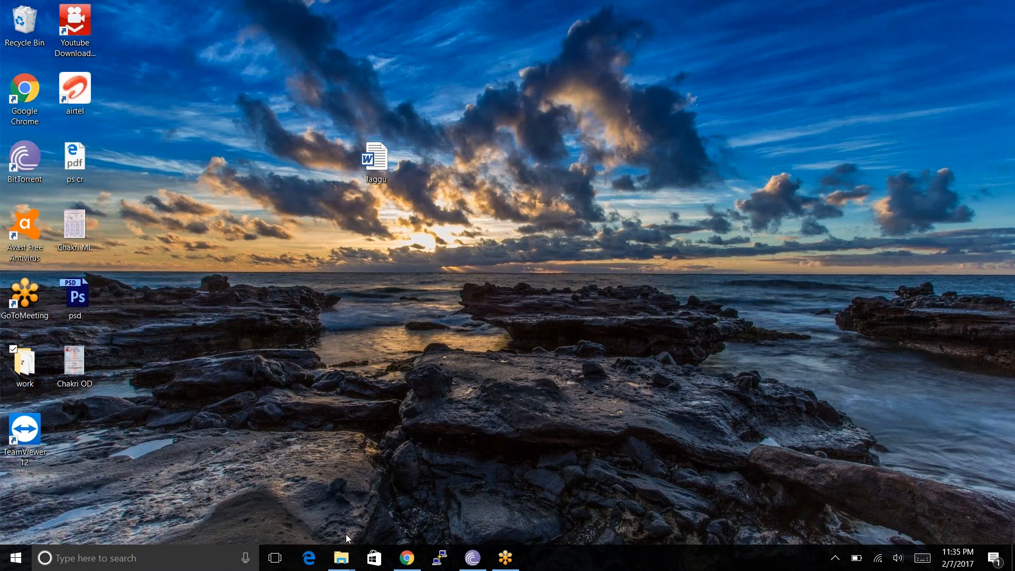
pyautogui.click(88, 188)
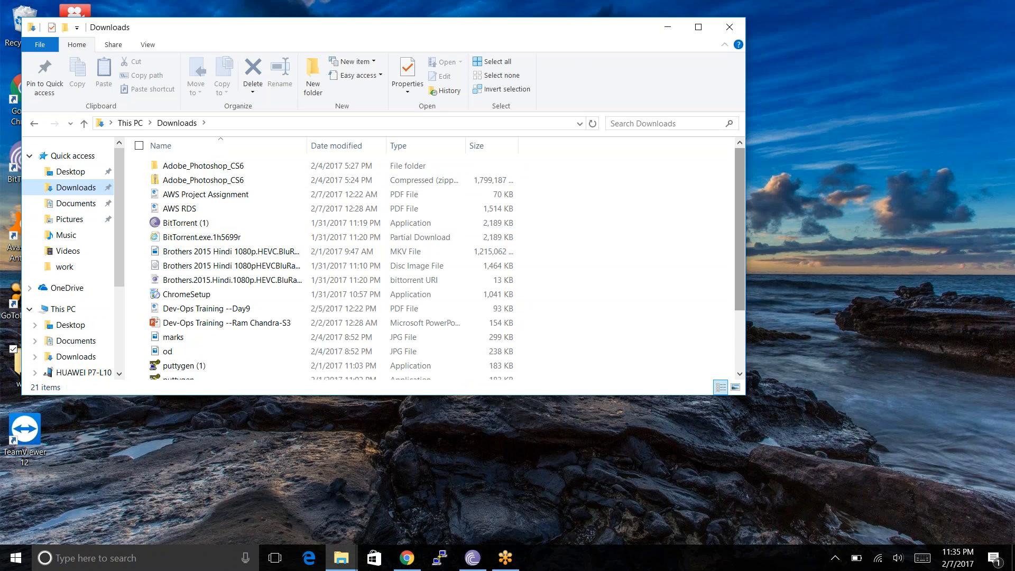
pyautogui.moveTo(738, 193); pyautogui.dragTo(739, 249)
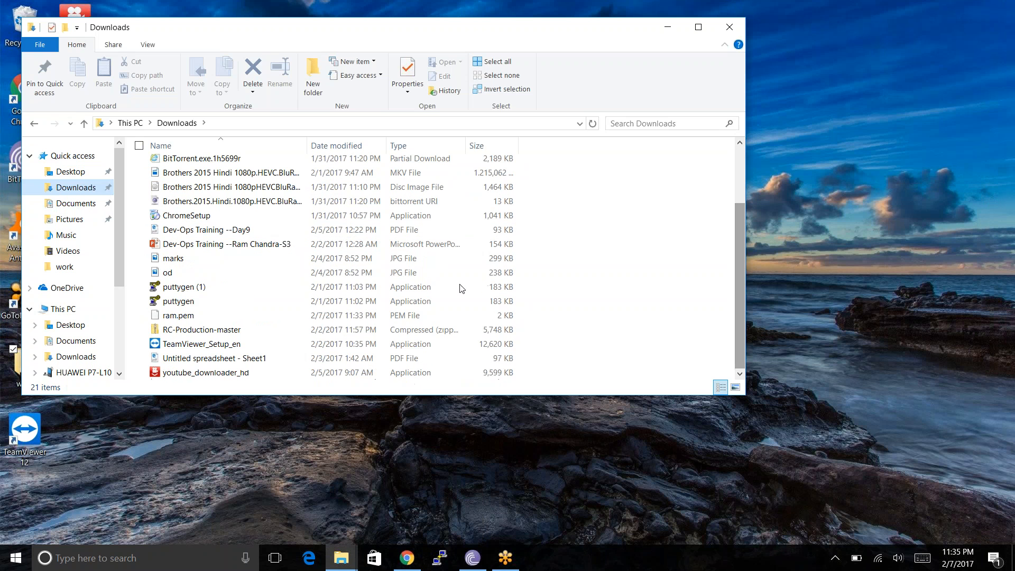
pyautogui.click(302, 317)
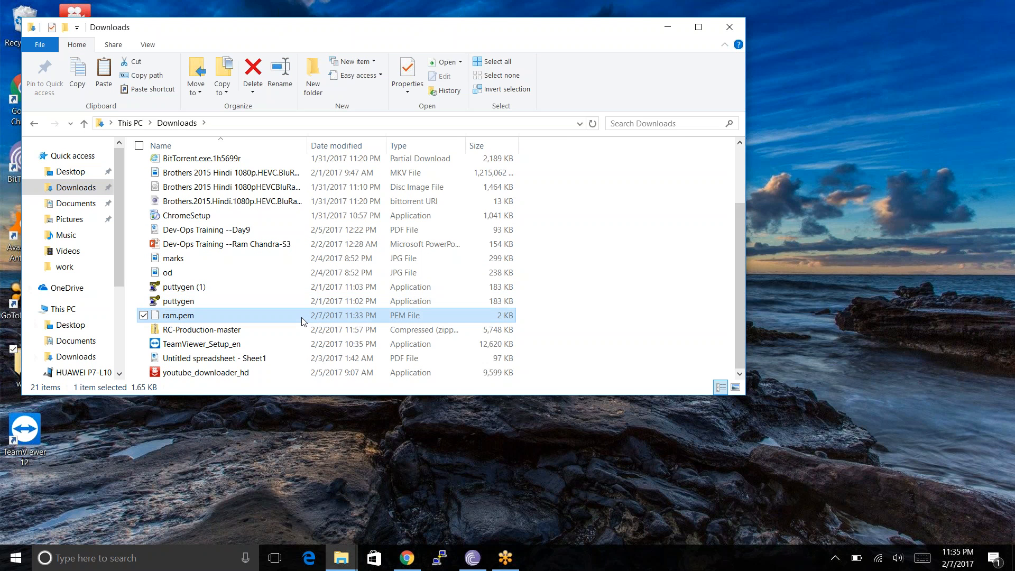
pyautogui.press('super+d')
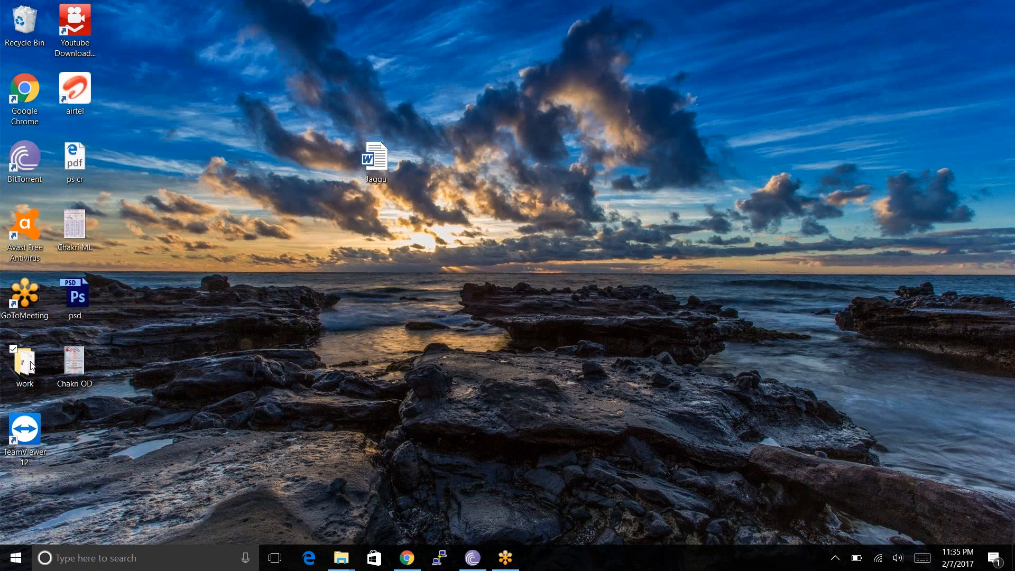
pyautogui.doubleClick(29, 362)
pyautogui.hotkey('ctrl', 'v')
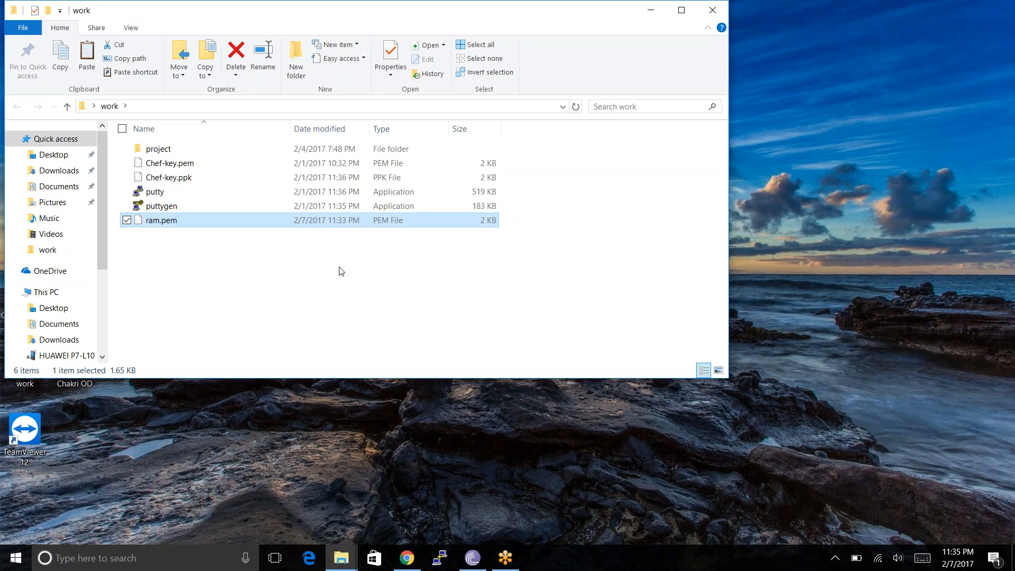
pyautogui.click(341, 271)
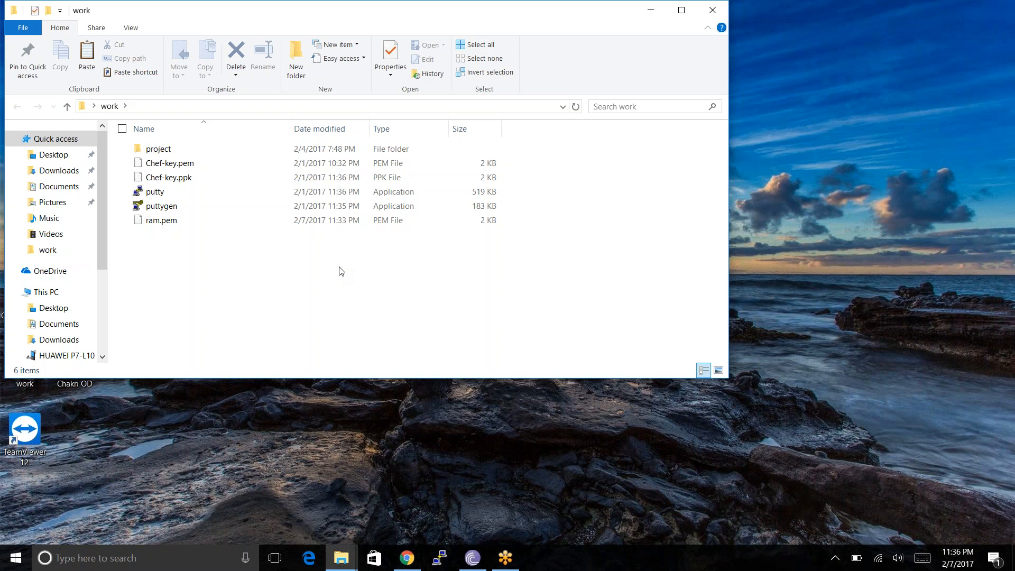
# Step: Open puttygen from the work folder and load ram.pem as the existing private key, listing all file types to find it
pyautogui.click(208, 211)
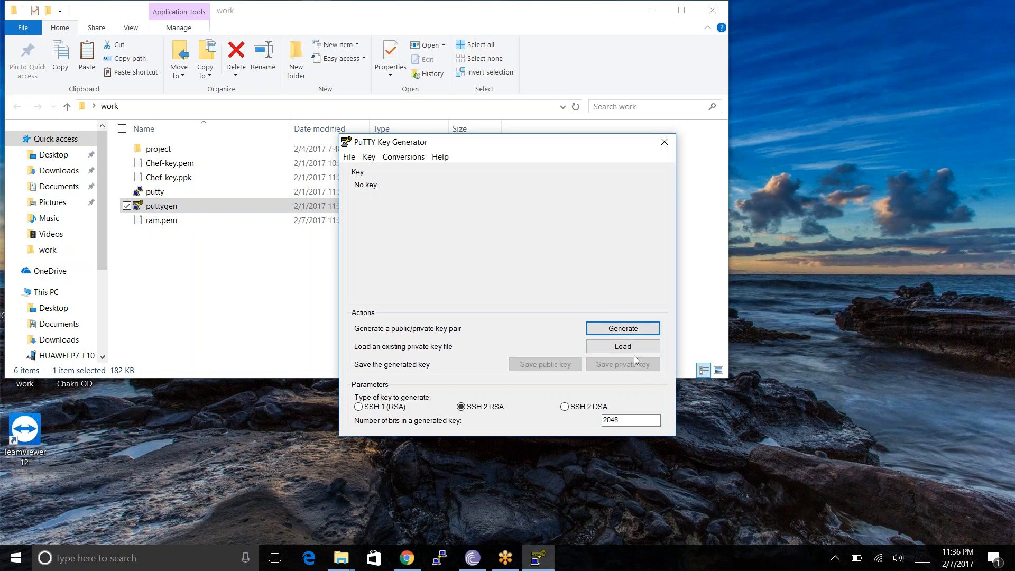
pyautogui.click(631, 349)
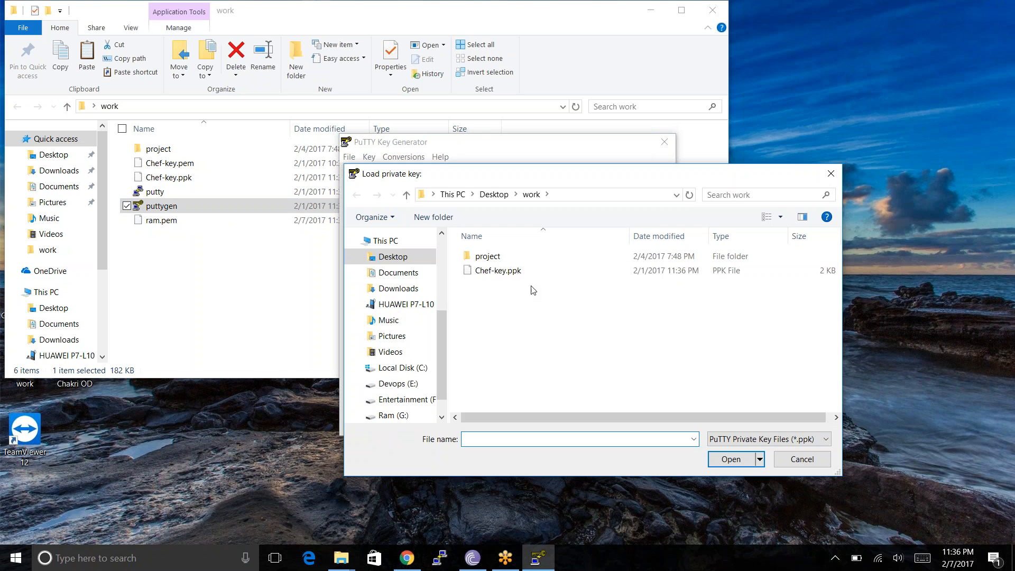
pyautogui.click(770, 439)
pyautogui.click(761, 467)
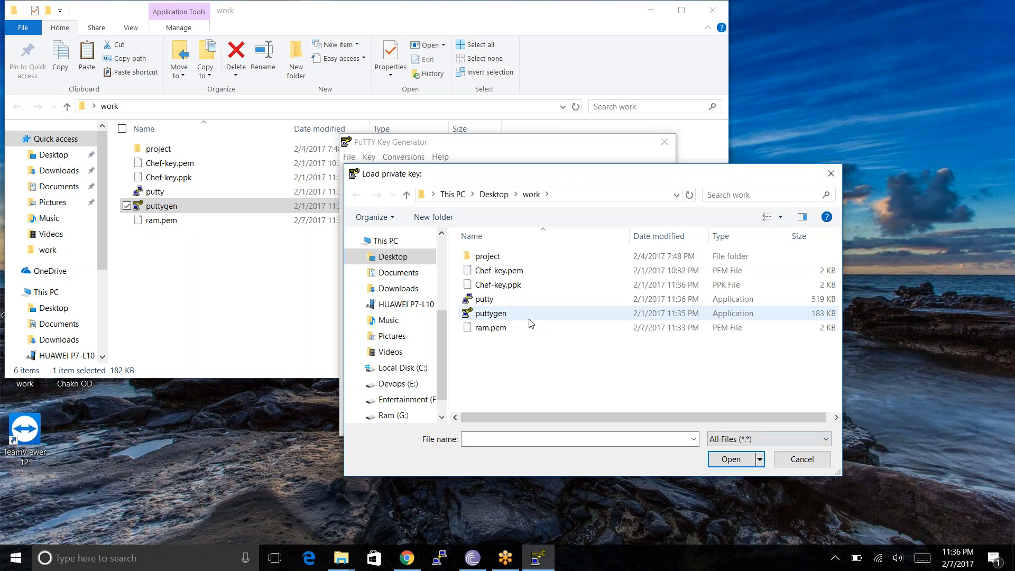
pyautogui.click(518, 327)
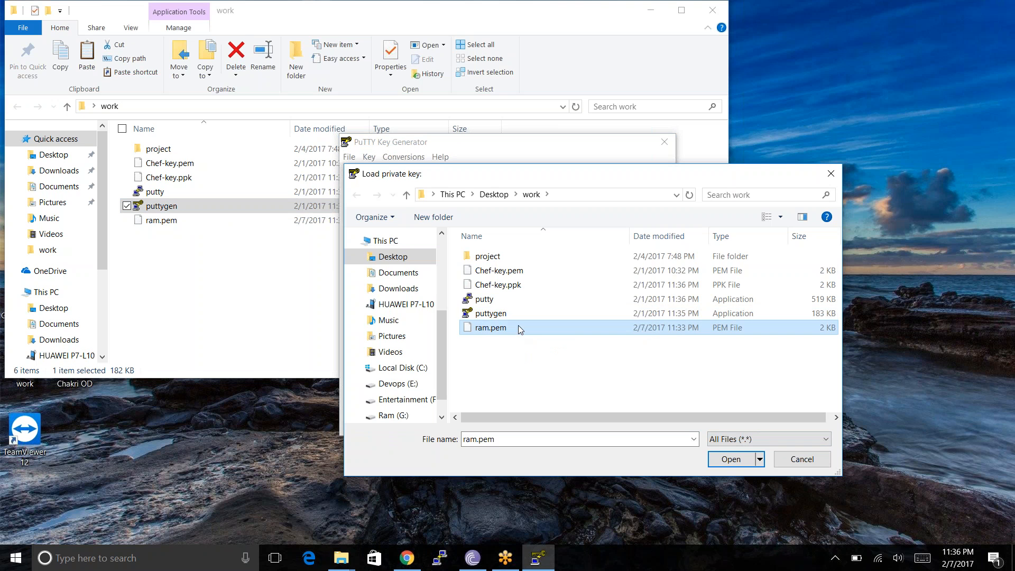
pyautogui.click(732, 459)
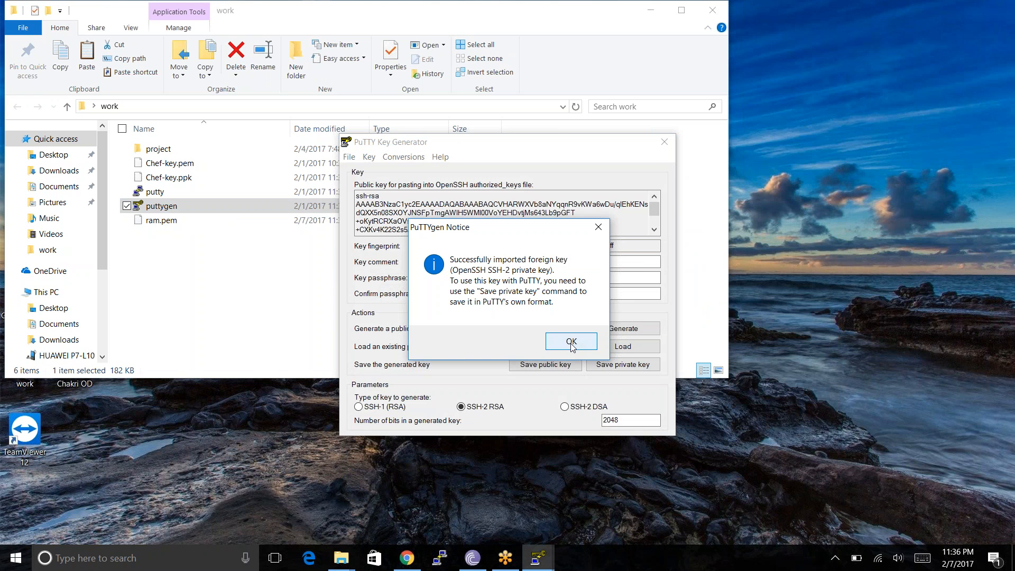
pyautogui.click(571, 342)
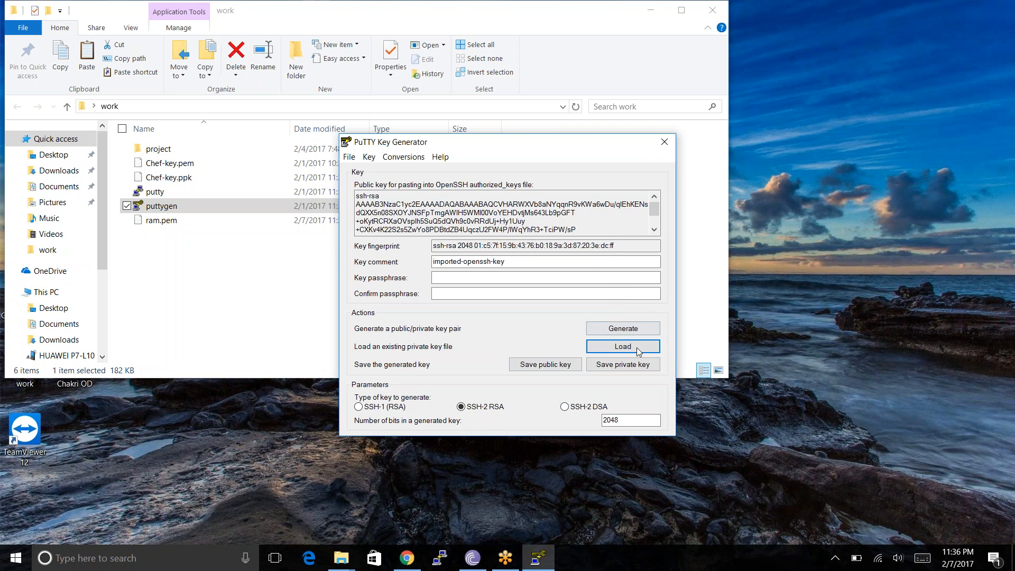
# Step: Start saving the imported key as a private key without a passphrase, naming the file ram
pyautogui.click(638, 364)
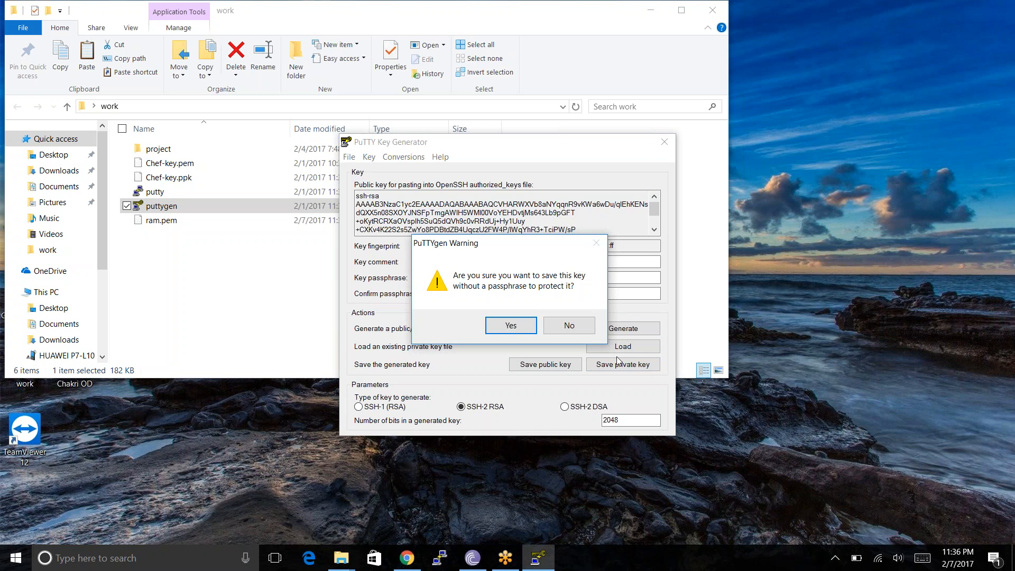
pyautogui.click(520, 325)
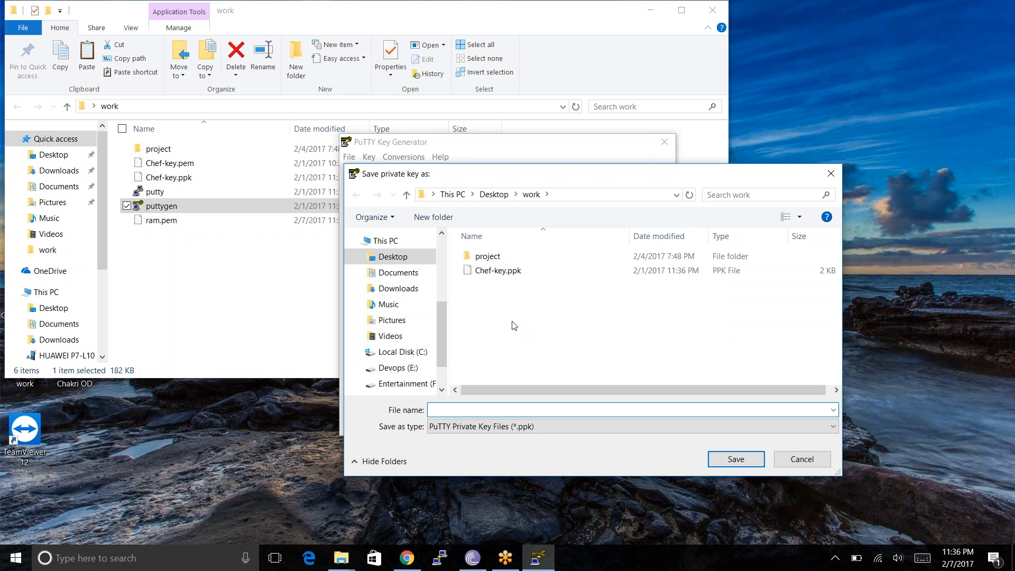
pyautogui.write('ram')
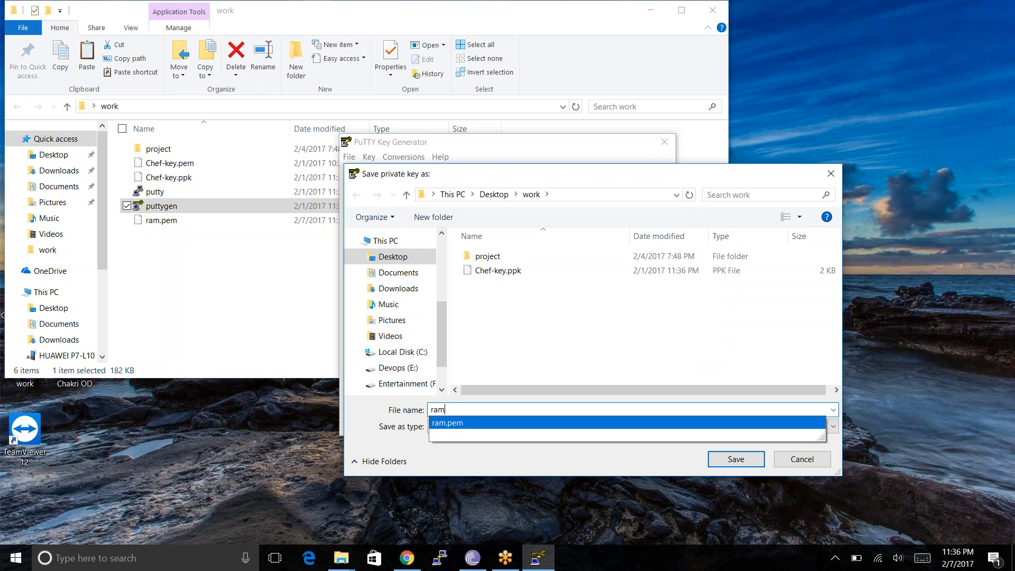
pyautogui.click(467, 423)
pyautogui.click(467, 427)
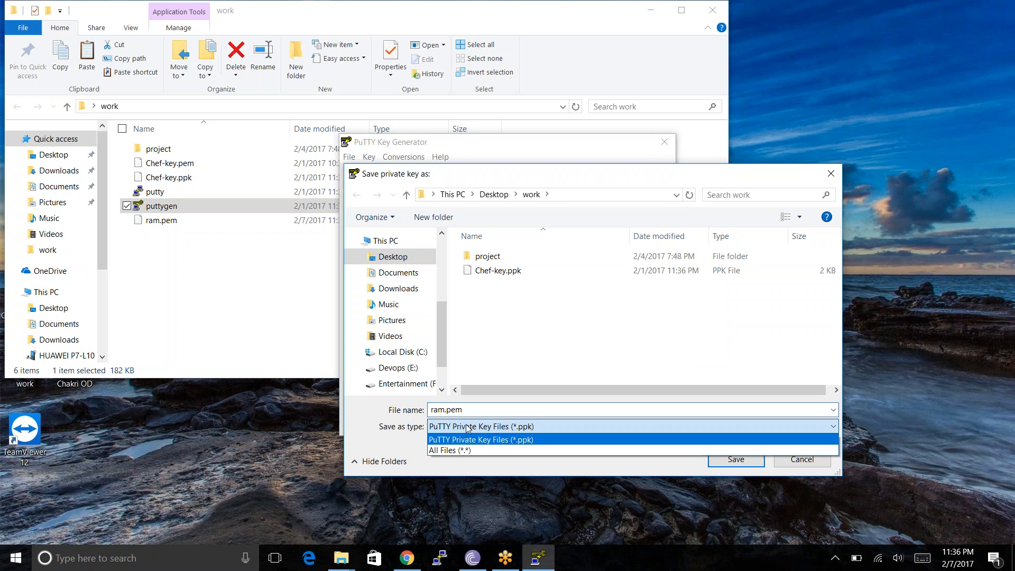
pyautogui.click(467, 427)
pyautogui.click(468, 410)
pyautogui.click(469, 411)
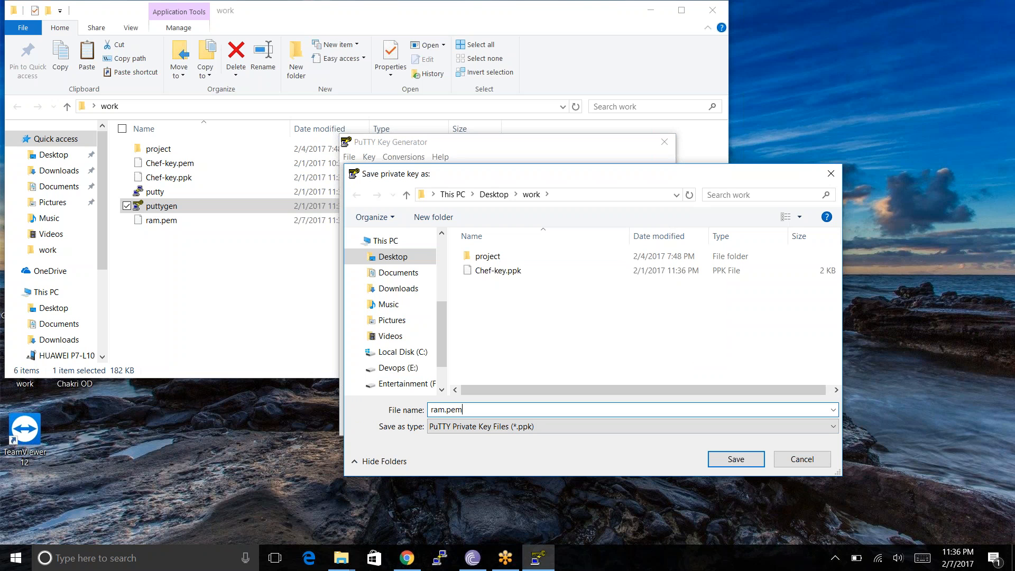
pyautogui.press('BackSpace')
pyautogui.press('BackSpace')
pyautogui.press('BackSpace')
pyautogui.press('BackSpace')
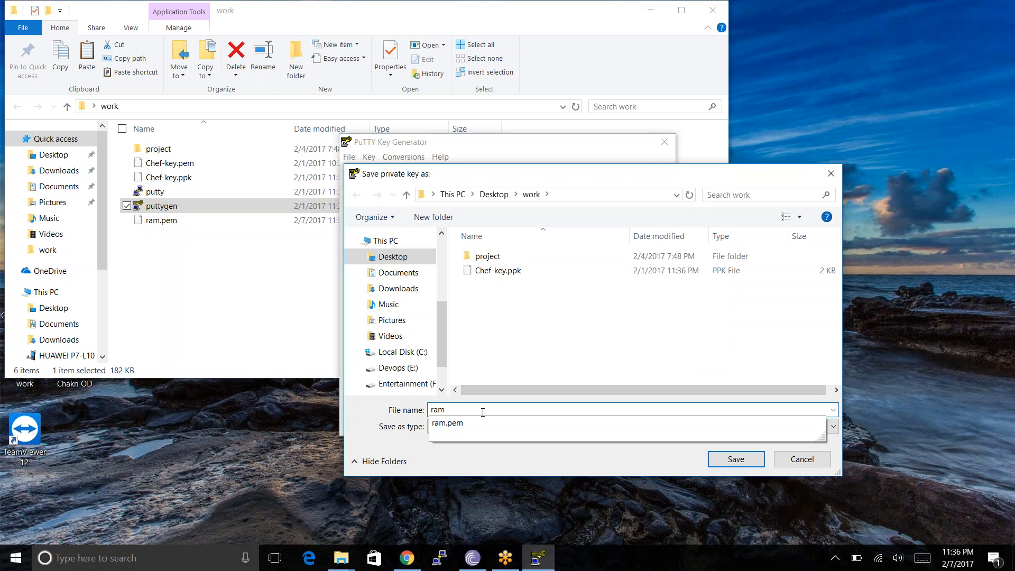
# Step: Save the private key as a PuTTY private key file in the work folder and close the key generator
pyautogui.click(487, 463)
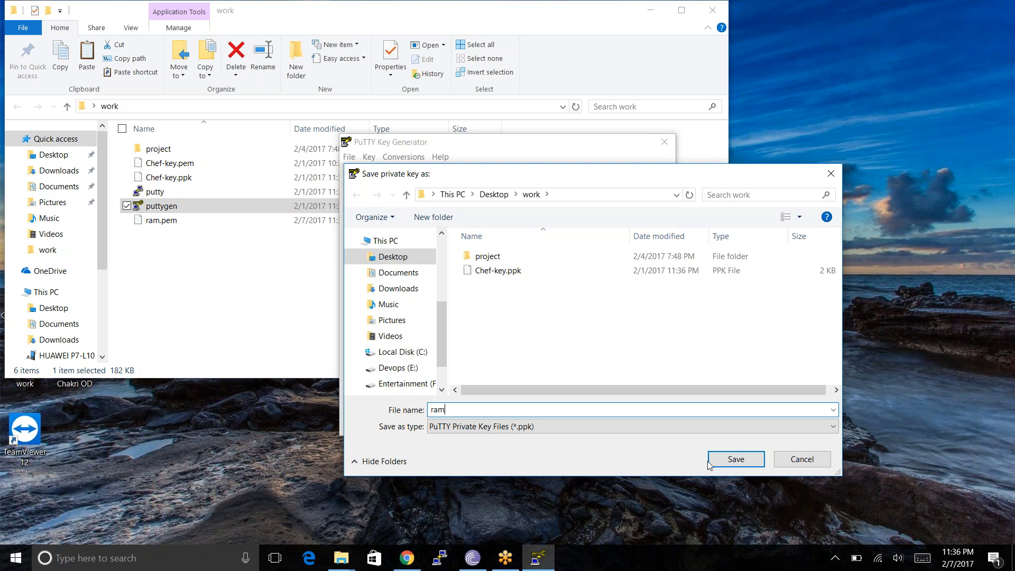
pyautogui.click(734, 459)
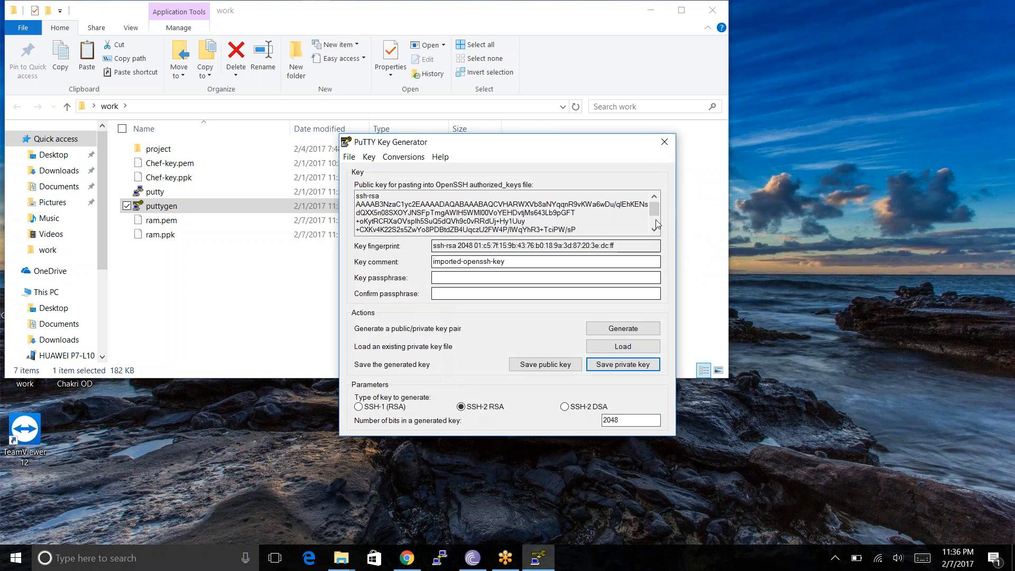
pyautogui.click(665, 142)
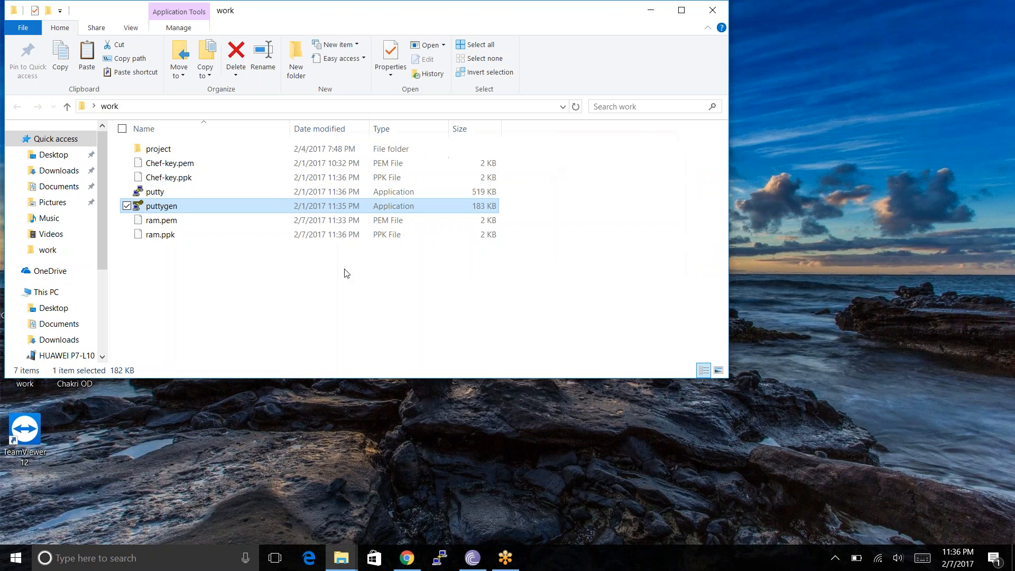
pyautogui.click(347, 273)
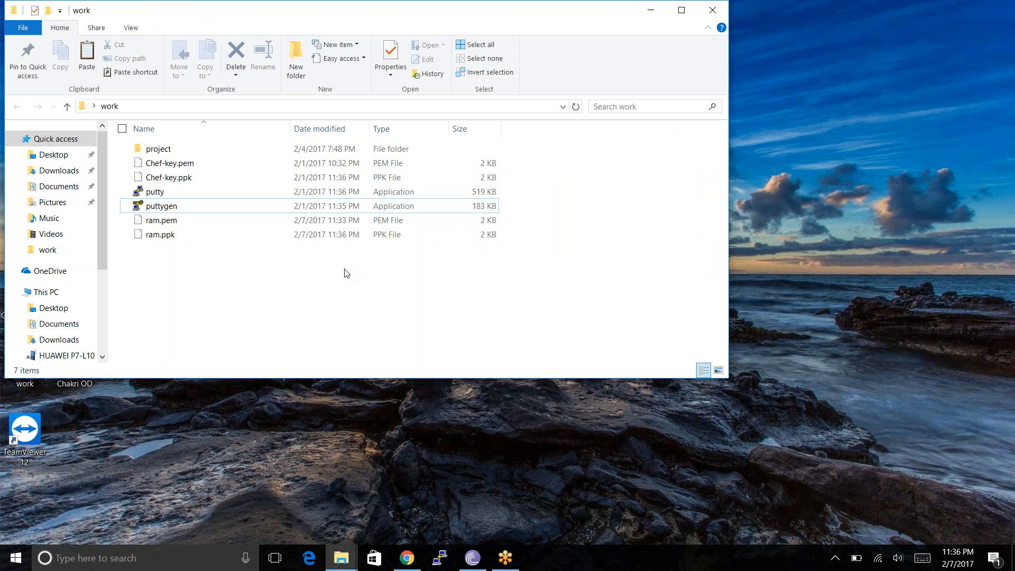
# Step: Open putty, copy the AWS-EC2 instance's IPv4 public IP from the EC2 console in Chrome and enter 184.73.148.0 as PuTTY's host name
pyautogui.click(221, 196)
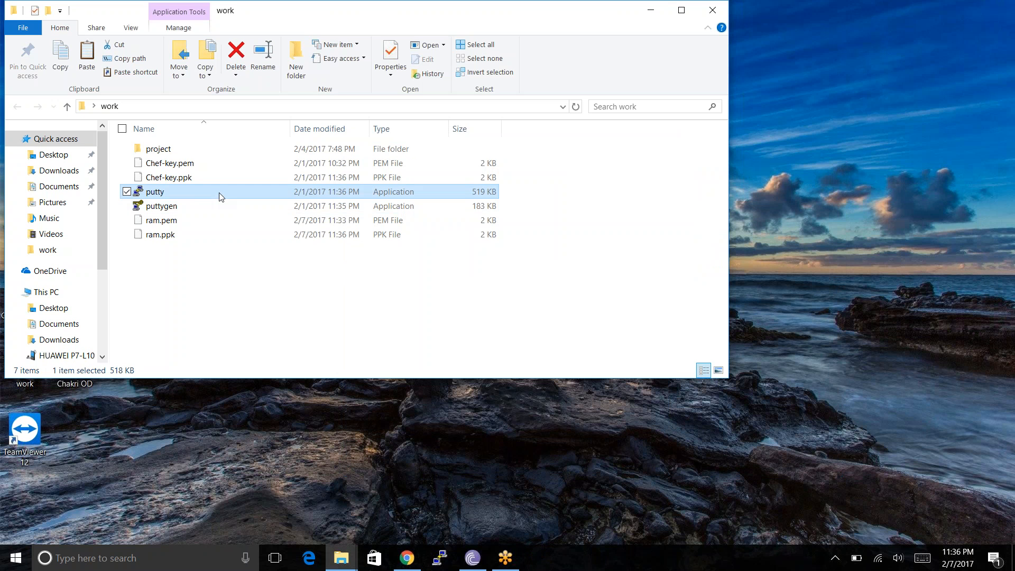
pyautogui.click(407, 558)
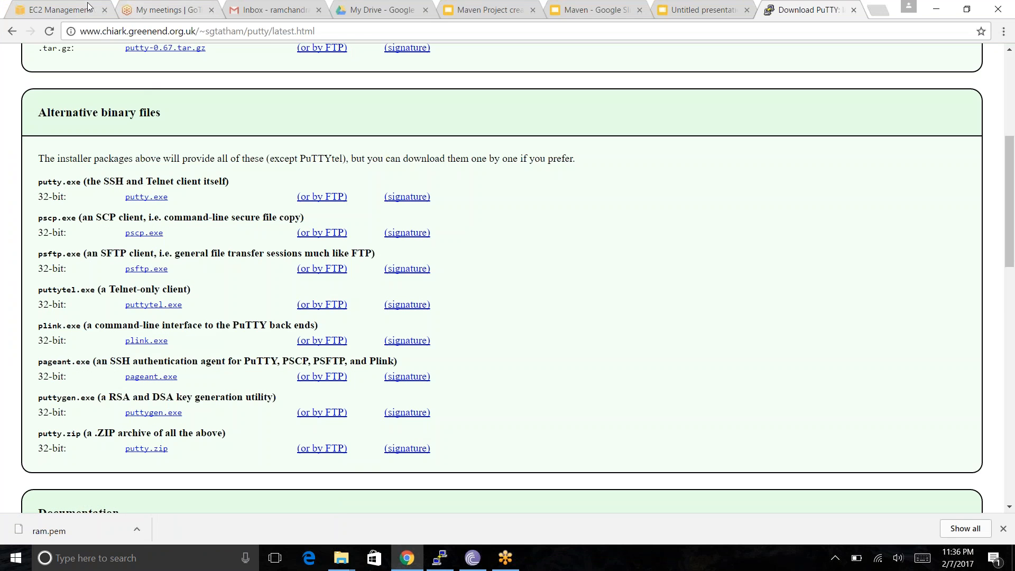
pyautogui.click(59, 10)
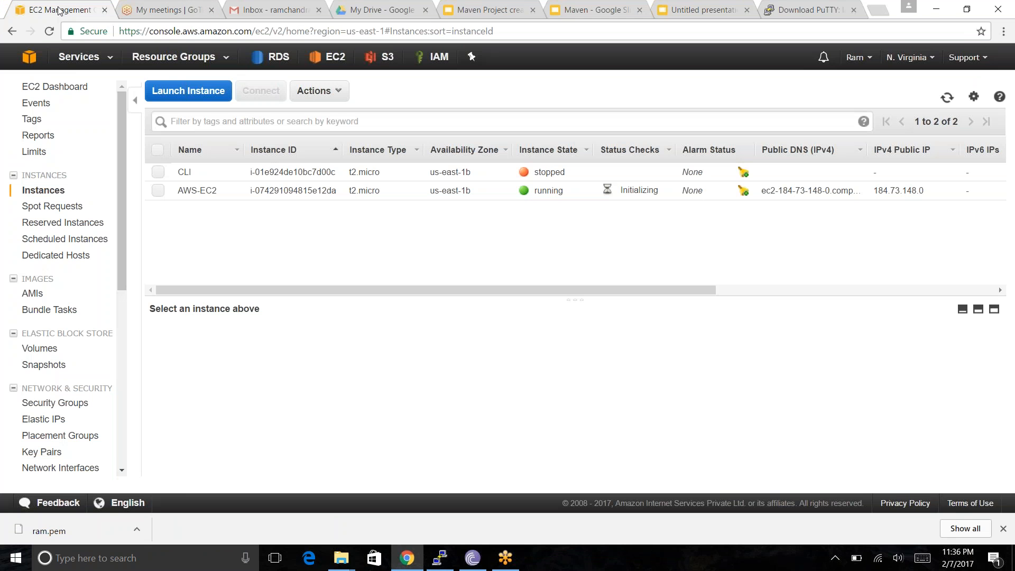
pyautogui.click(158, 190)
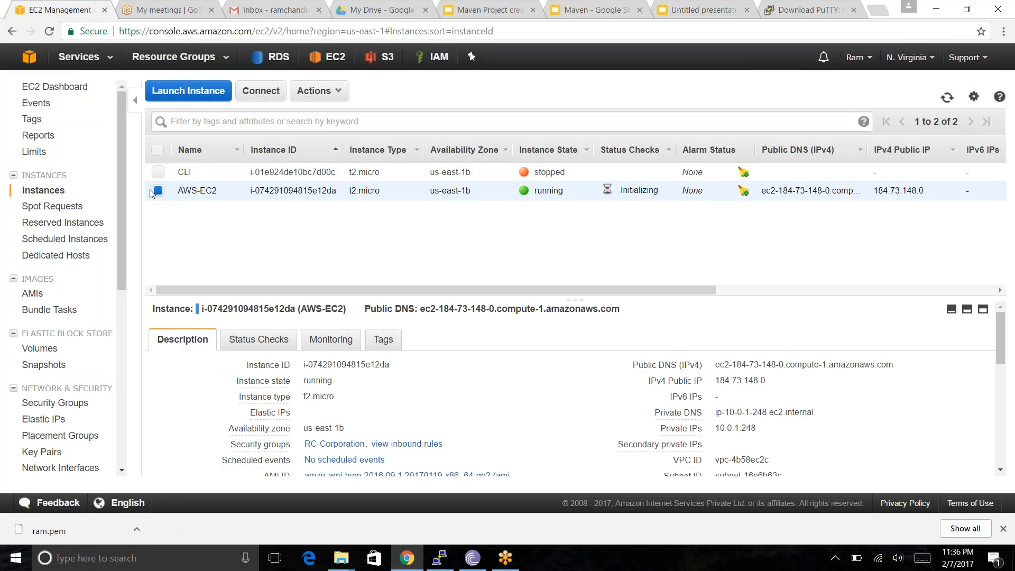
pyautogui.doubleClick(727, 379)
pyautogui.hotkey('ctrl', 'c')
pyautogui.hotkey('alt', 'Tab')
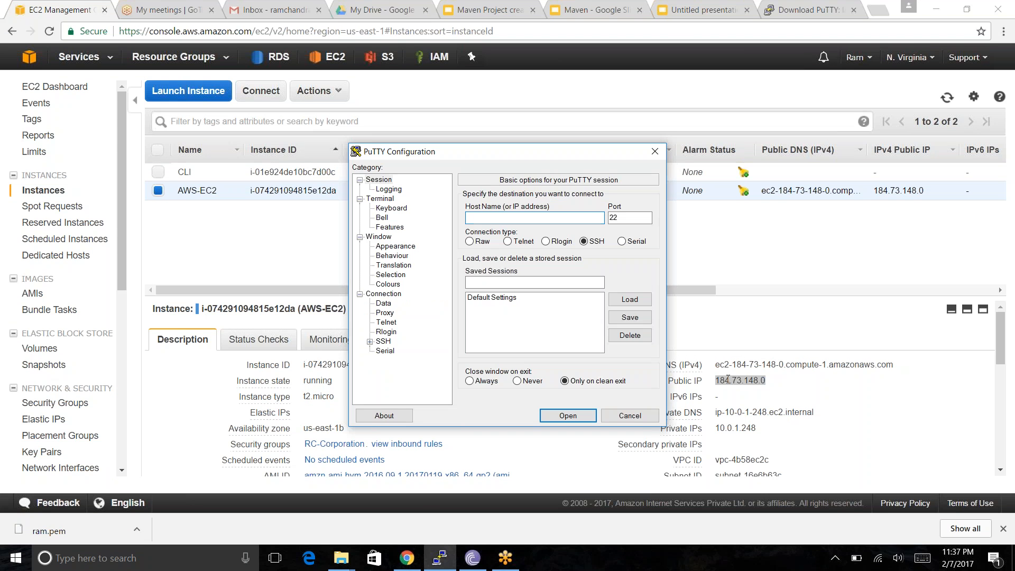
pyautogui.hotkey('ctrl', 'v')
pyautogui.press('Tab')
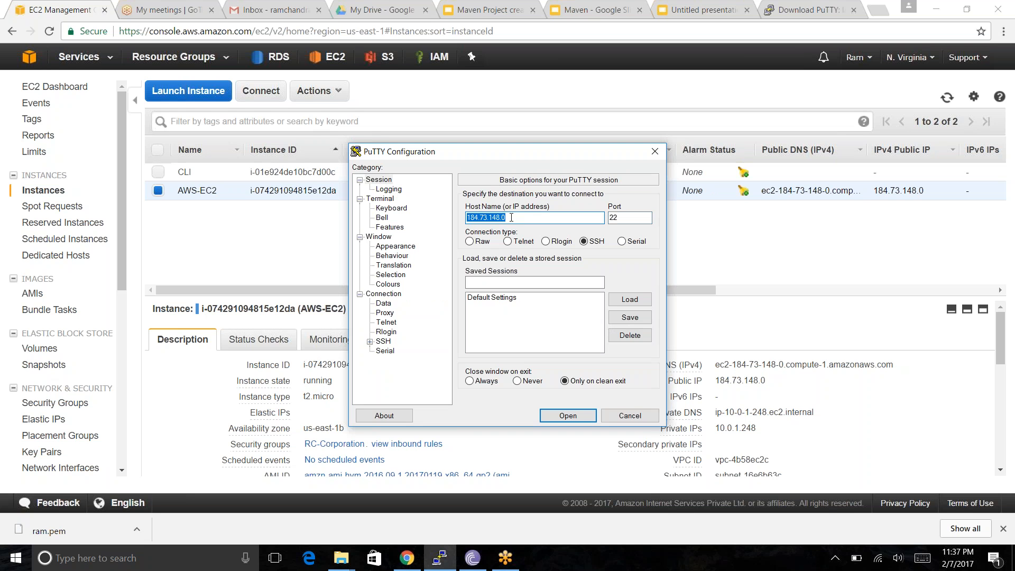
# Step: Set ram.ppk from the work folder as the private key file for SSH authentication in the PuTTY configuration
pyautogui.click(387, 181)
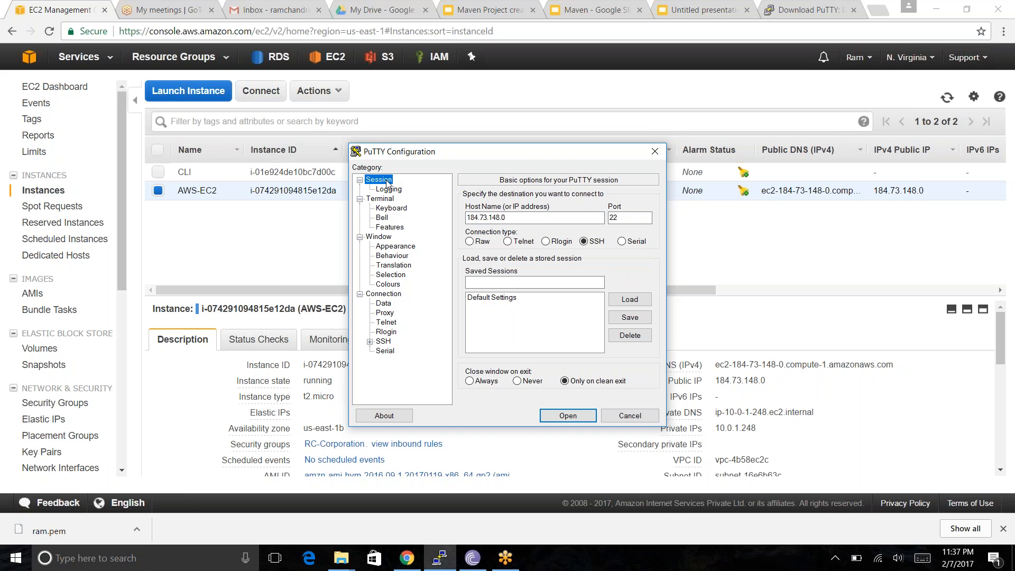
pyautogui.click(370, 341)
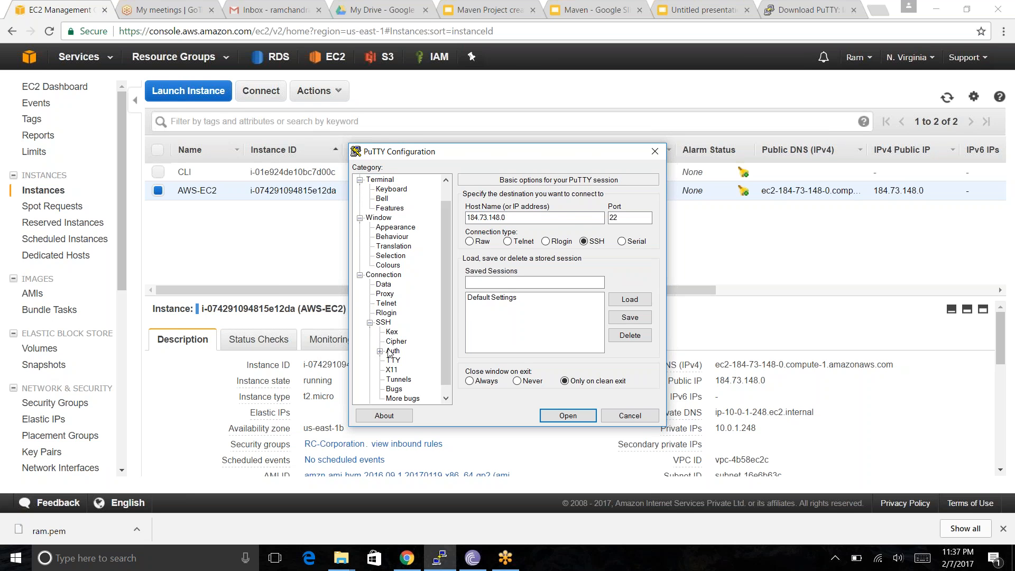
pyautogui.click(391, 351)
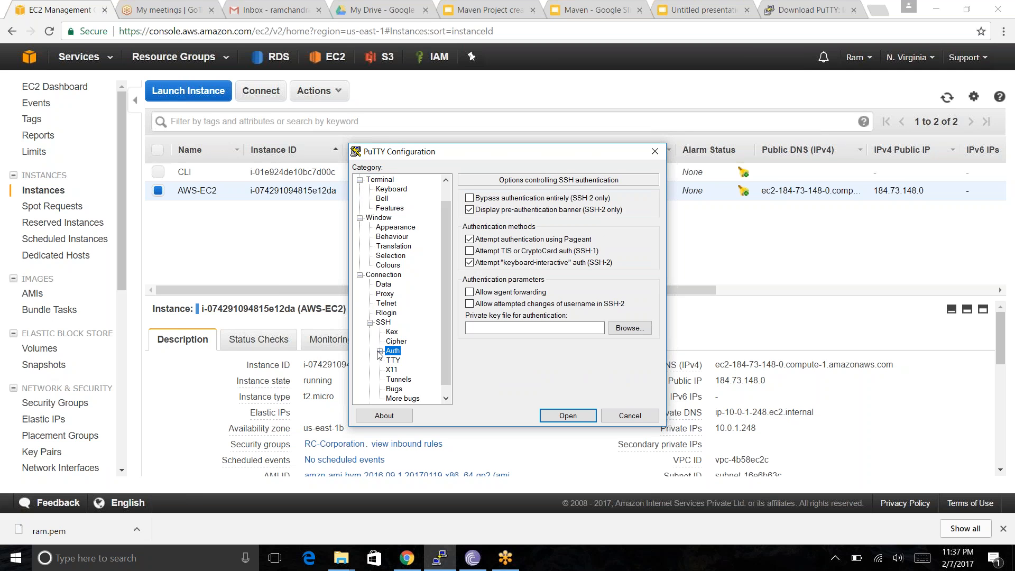
pyautogui.click(630, 328)
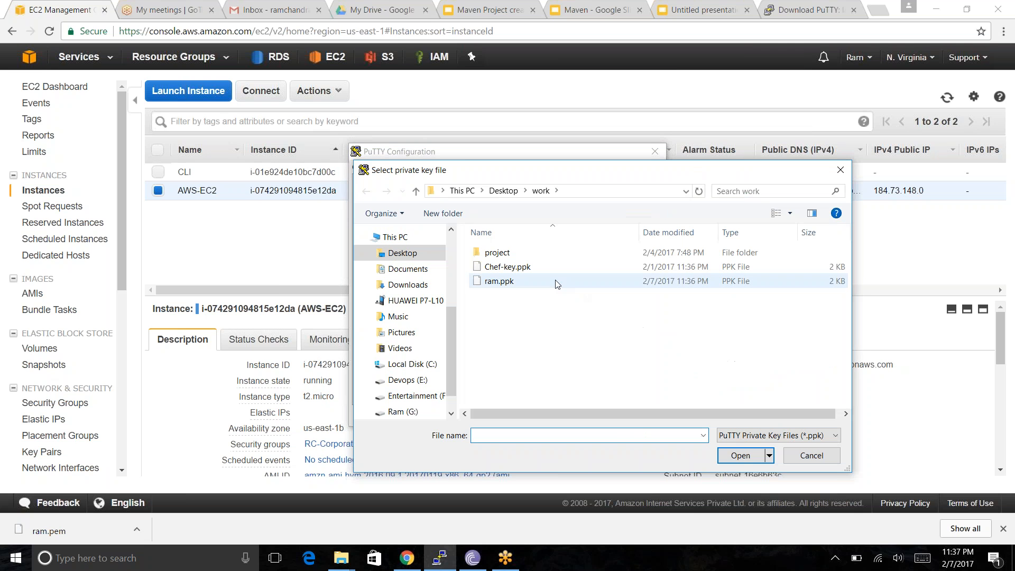
pyautogui.click(555, 284)
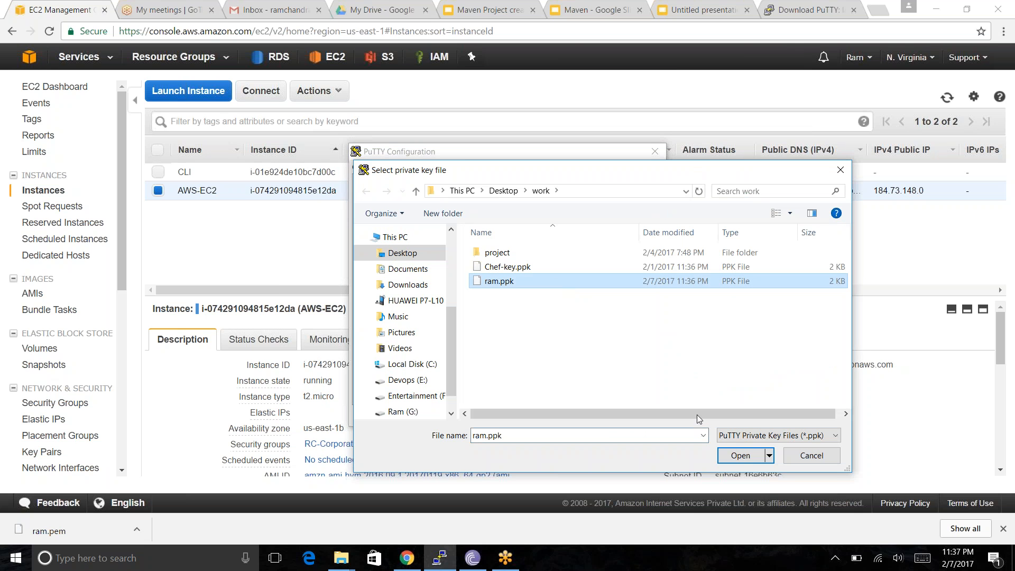
pyautogui.click(741, 456)
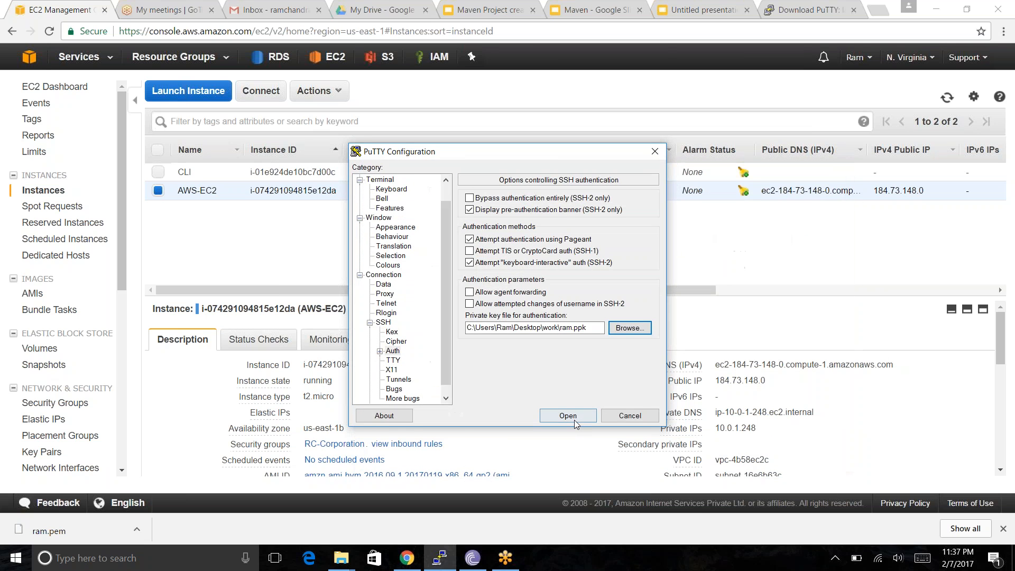
# Step: Open the PuTTY session, accept the server's host key, log in as ec2-user and maximize the terminal
pyautogui.click(567, 416)
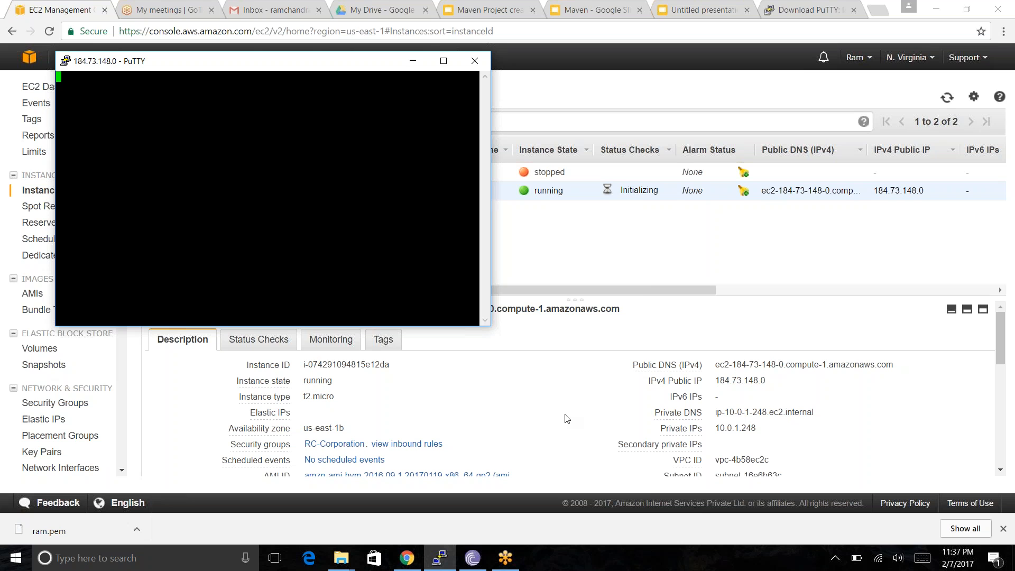
pyautogui.press('Left')
pyautogui.press('Left')
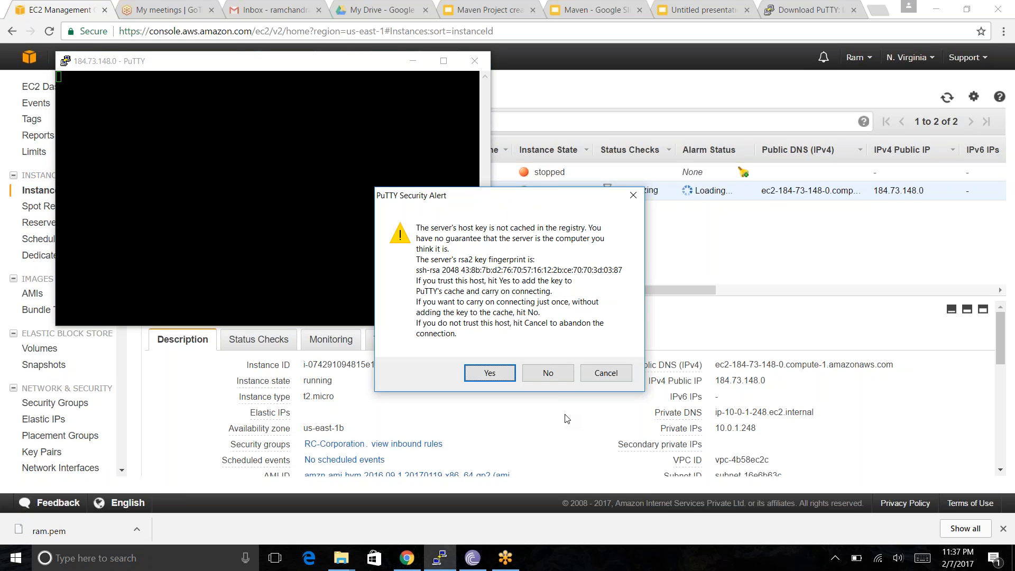
pyautogui.press('Return')
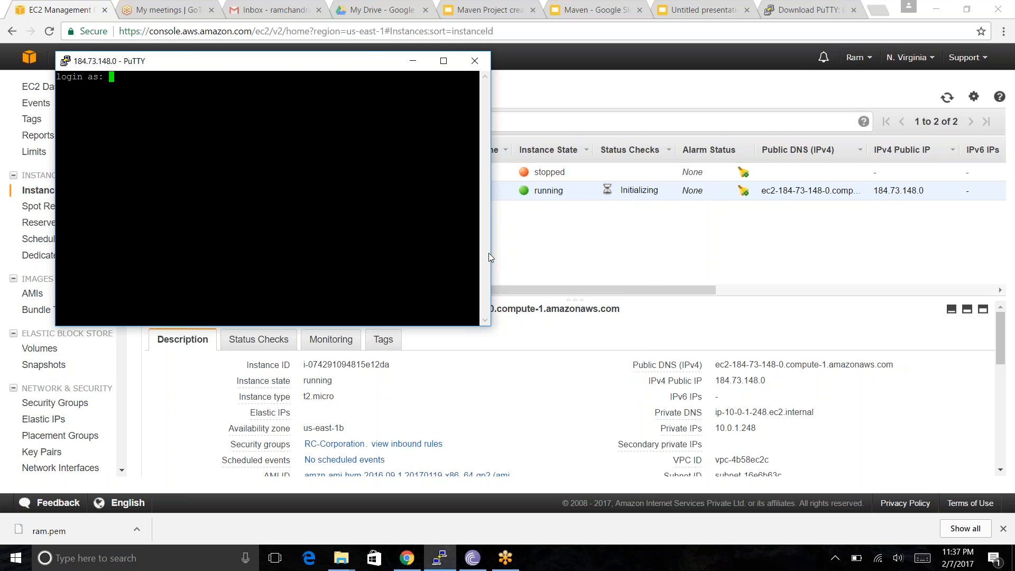
pyautogui.write('ec2-user')
pyautogui.press('Return')
pyautogui.click(444, 62)
# Step: List the home directory's contents with ls -lrt and switch to a root shell with sudo -s
pyautogui.write('ls -lrt')
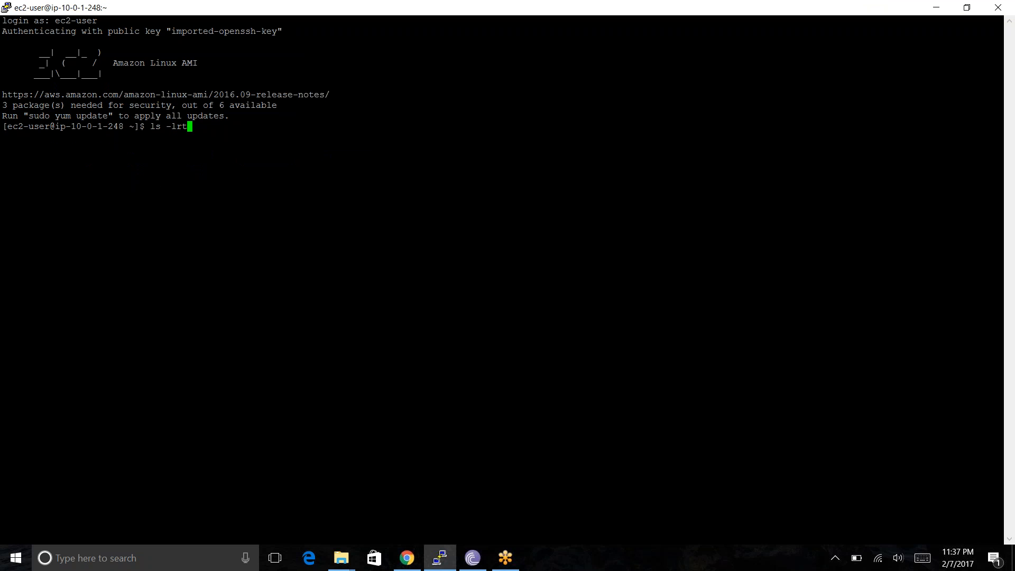
pyautogui.press('Return')
pyautogui.write('sudo -')
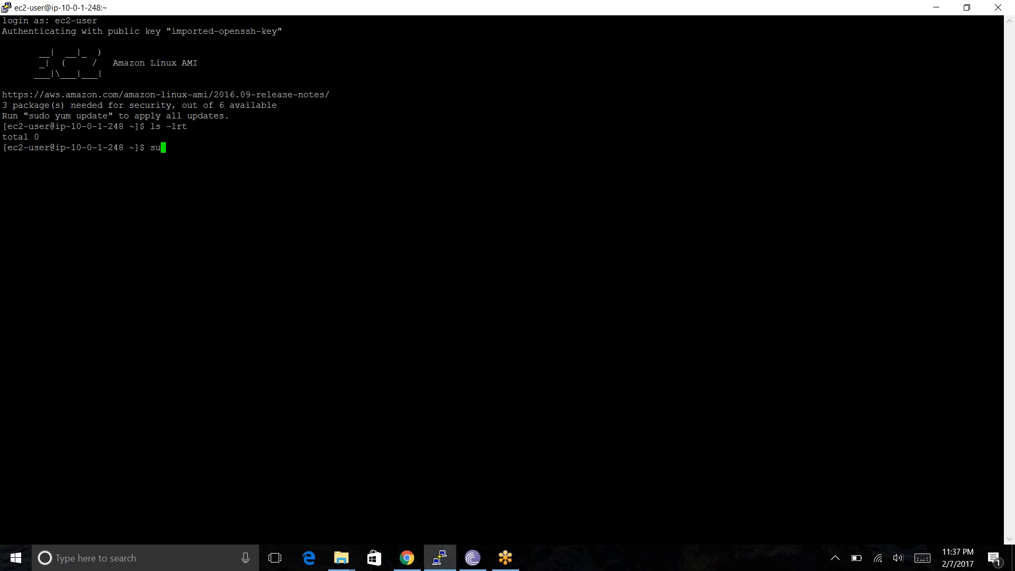
pyautogui.write('s')
pyautogui.press('Return')
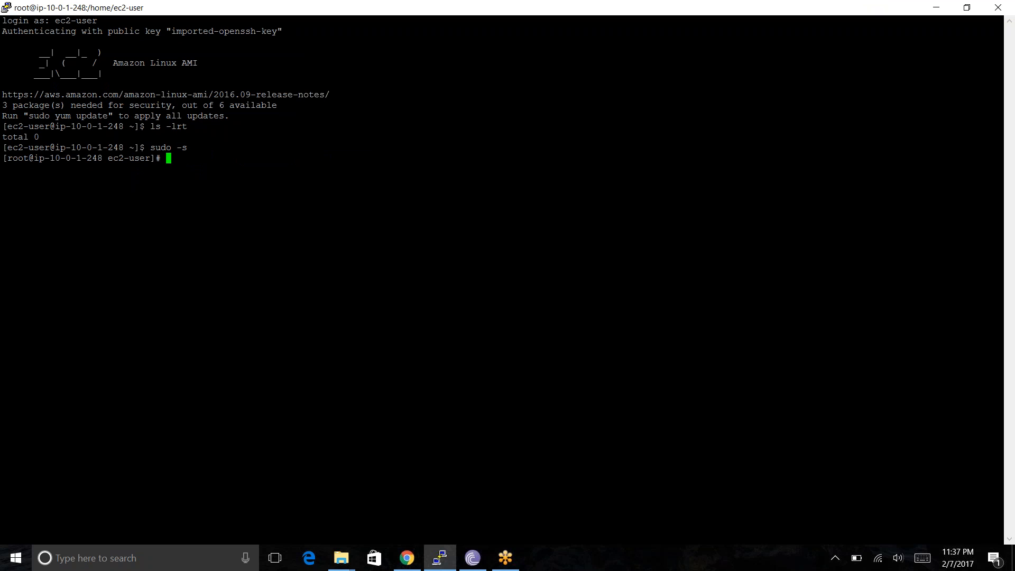
# Step: Install the Apache web server with yum install httpd -y
pyautogui.write('yum install httpd -t')
pyautogui.press('BackSpace')
pyautogui.write('y')
pyautogui.press('Return')
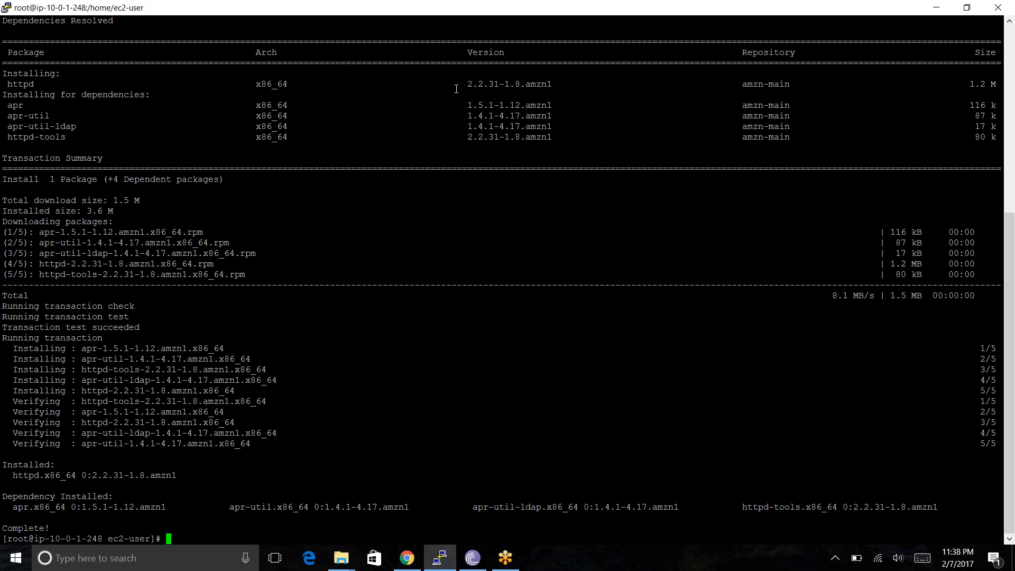
# Step: Switch to the EC2 console in Chrome, stop the AWS-EC2 instance and refresh the instance list
pyautogui.hotkey('alt', 'Tab')
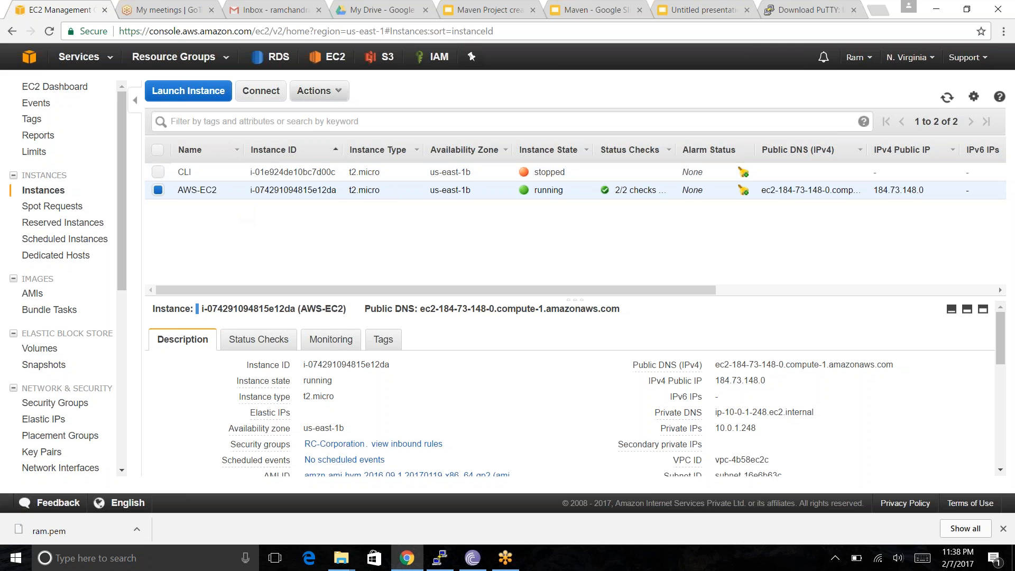
pyautogui.click(339, 98)
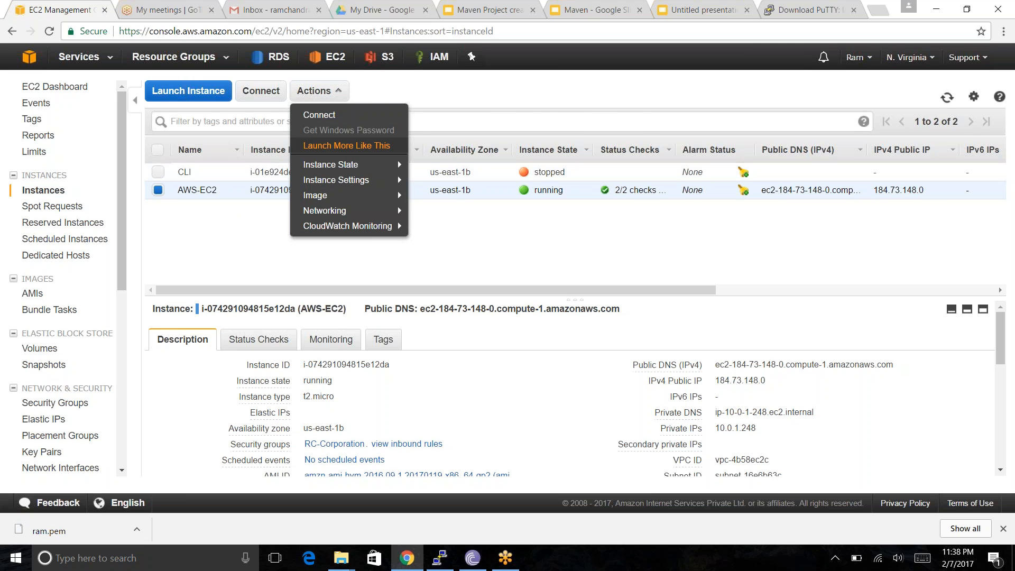
pyautogui.moveTo(354, 167)
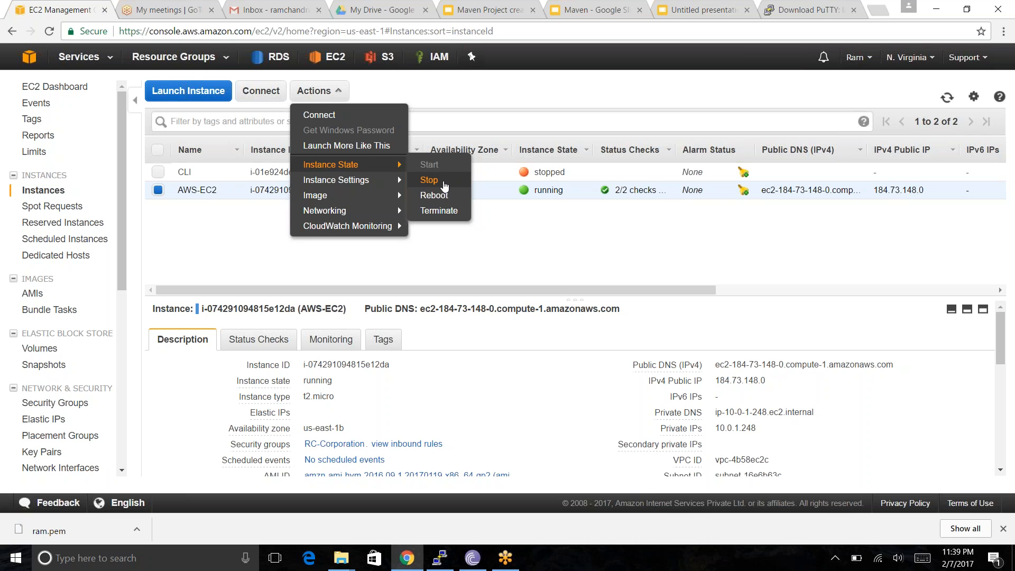
pyautogui.click(429, 180)
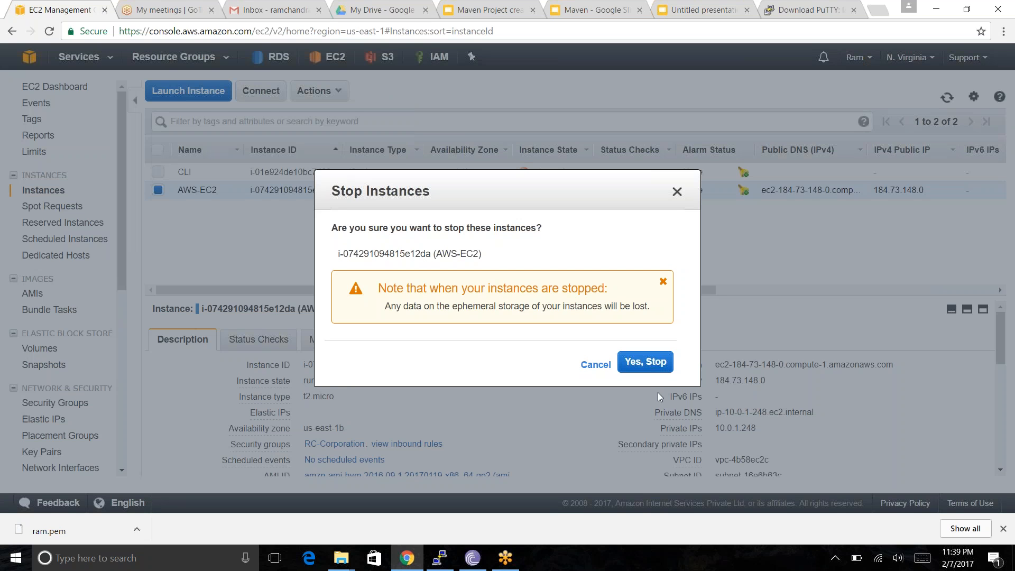
pyautogui.click(653, 364)
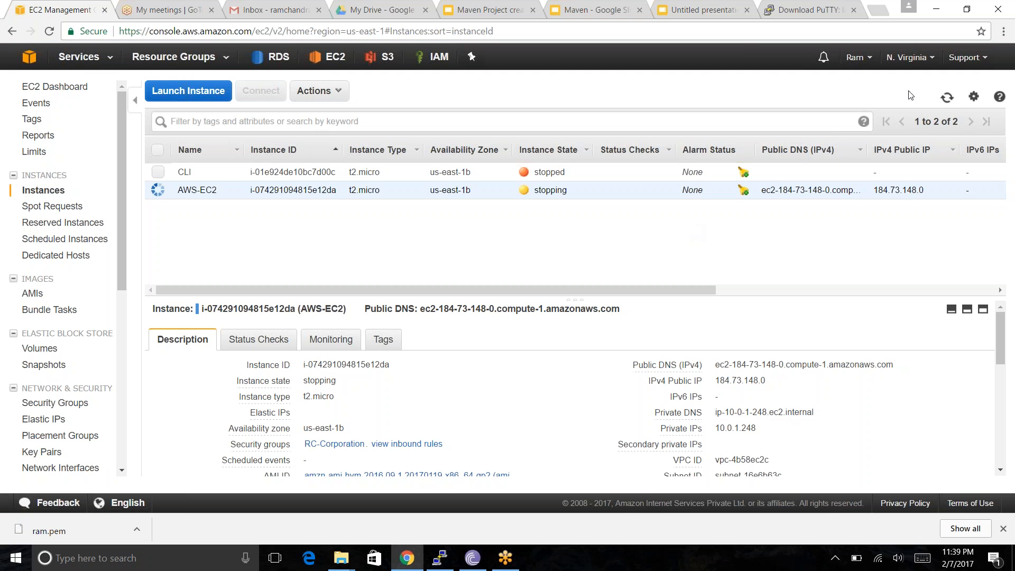
pyautogui.click(948, 98)
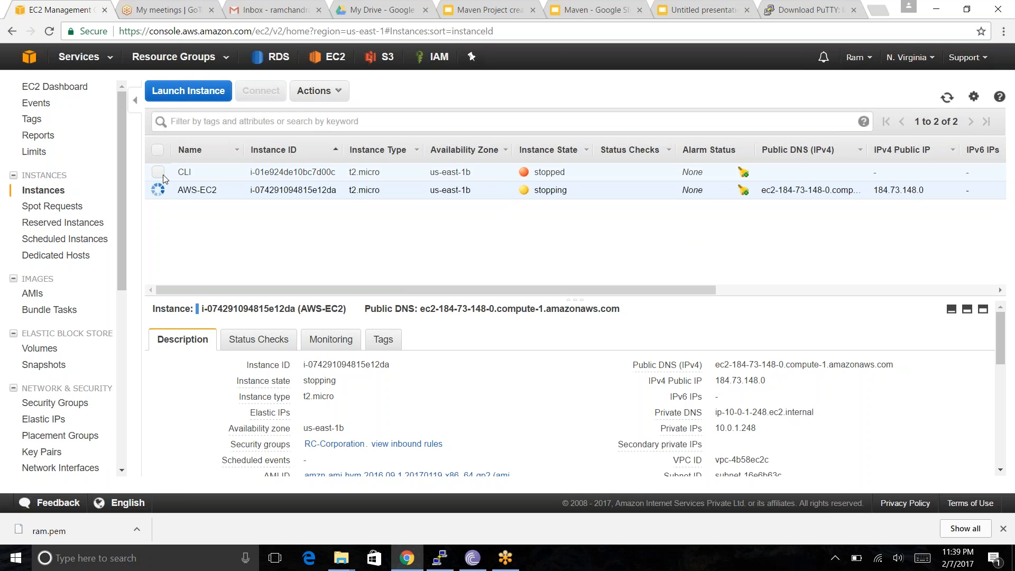
# Step: Select only the CLI instance and look at the instance state actions available for it
pyautogui.click(158, 150)
pyautogui.click(158, 151)
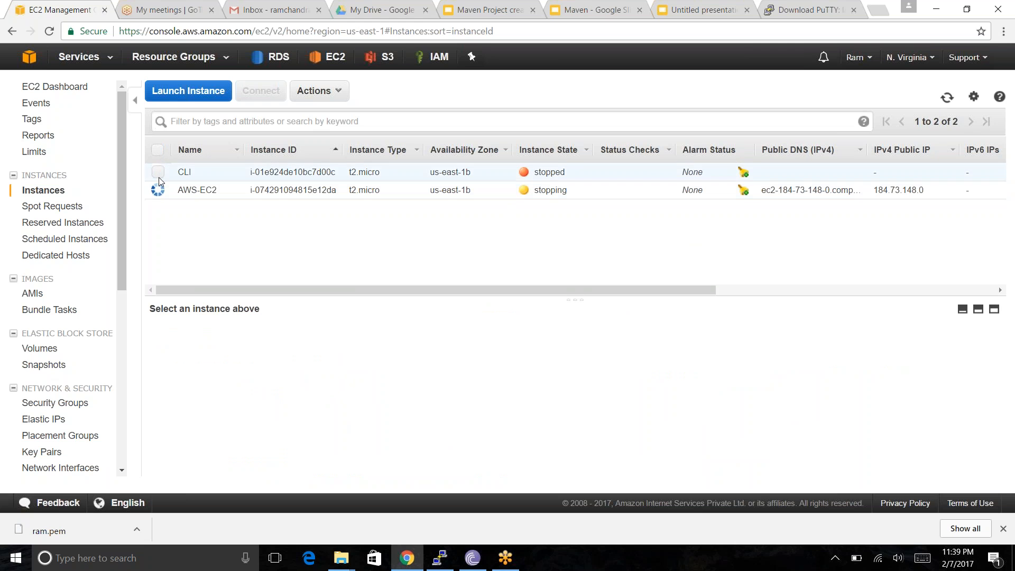
pyautogui.click(158, 172)
pyautogui.click(317, 90)
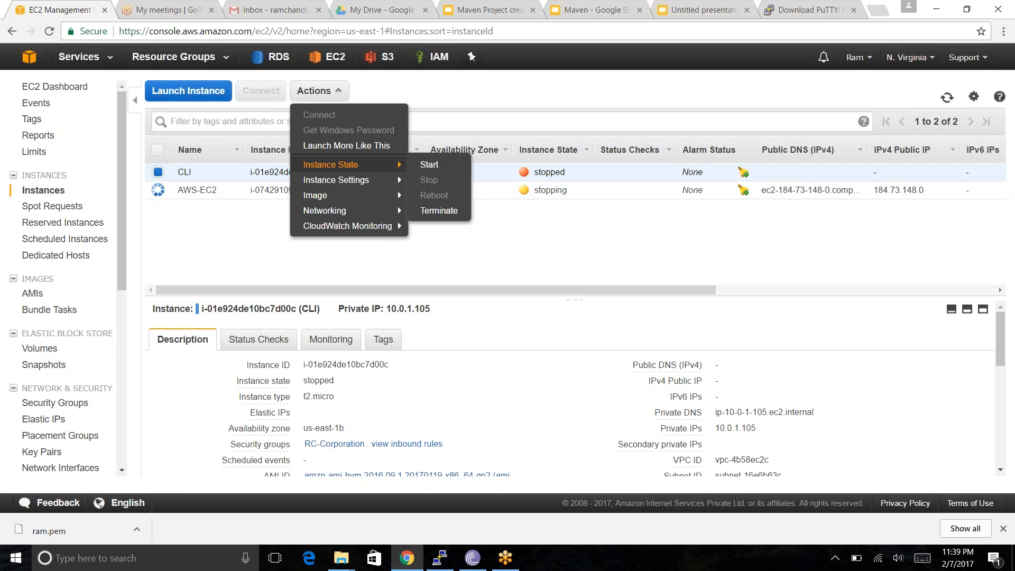
pyautogui.click(486, 98)
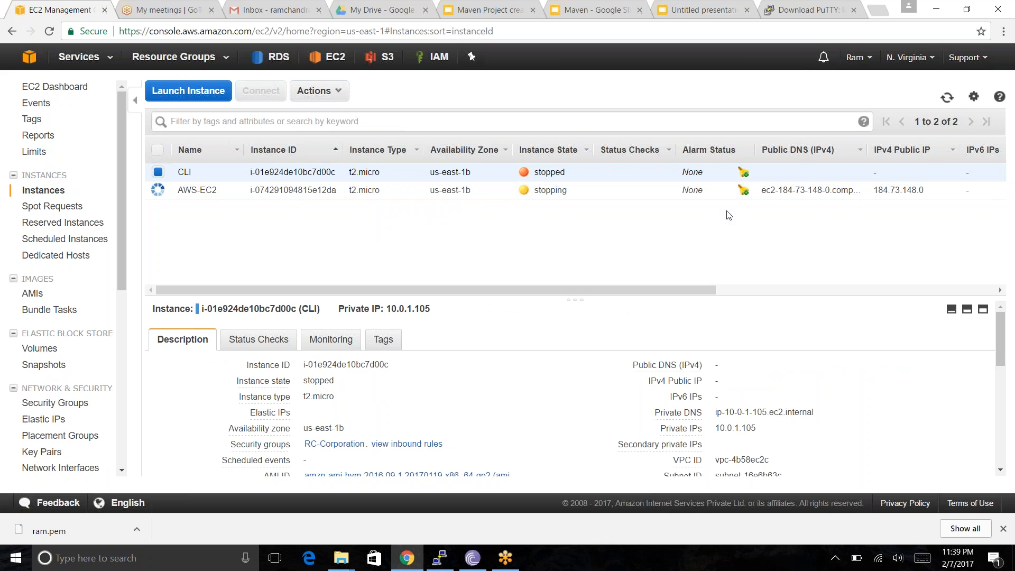